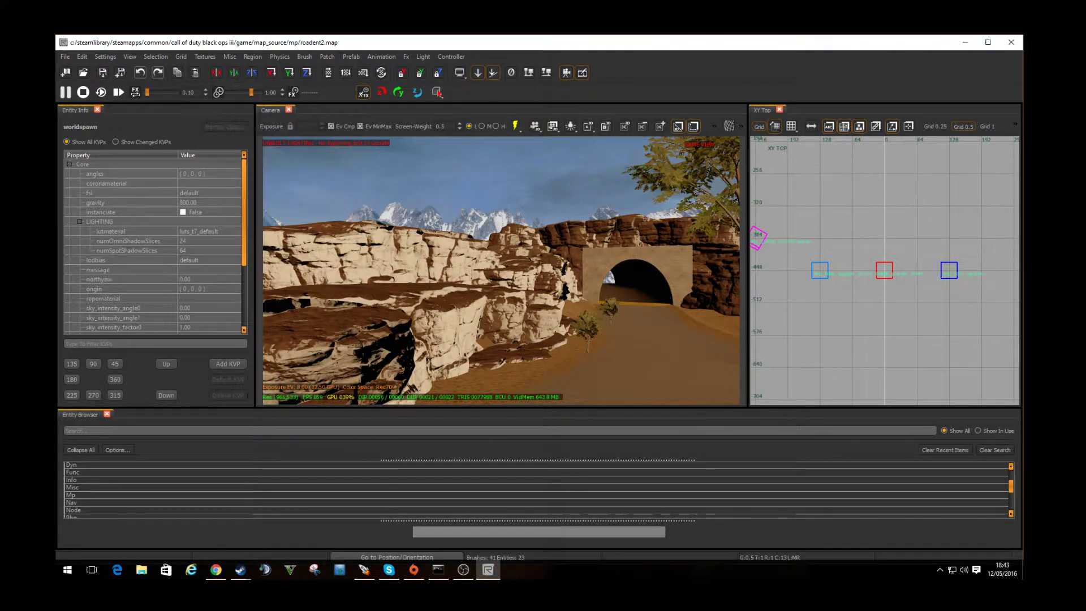
Show the tool volumes and select the weather volume covering the road to examine its colour map, tint, yaw and wind properties.
right_click_drag(501, 270, 588, 270)
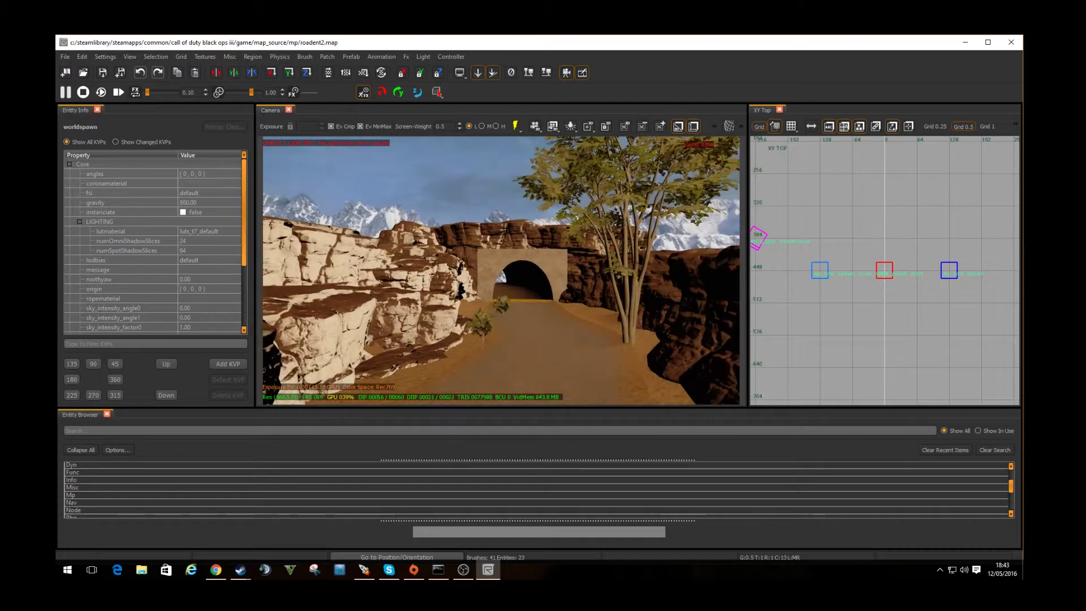
right_click_drag(501, 270, 578, 271)
key("Up")
key("d")
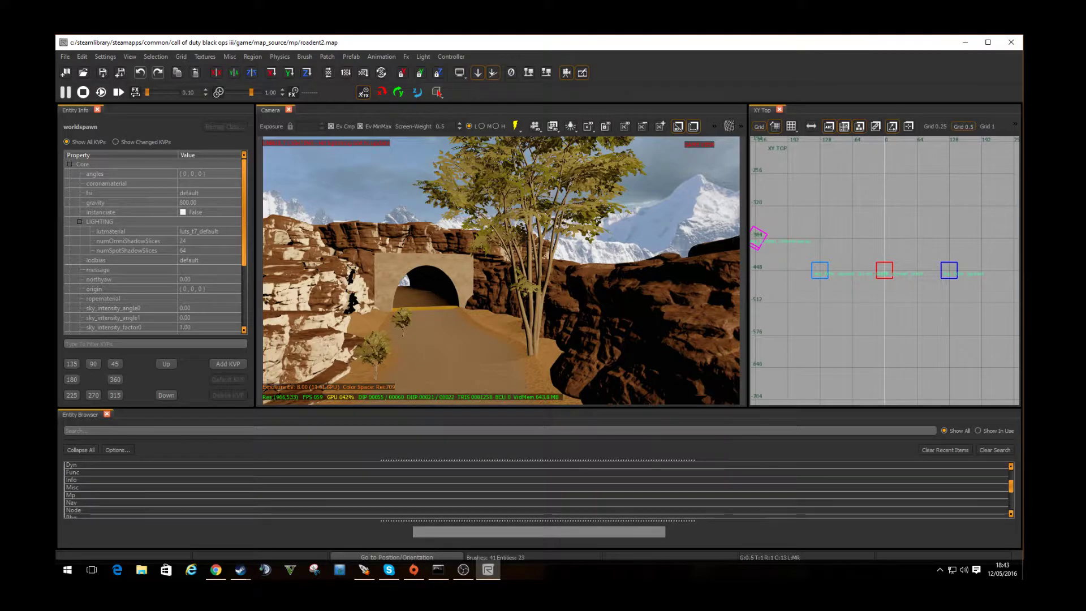
key("g")
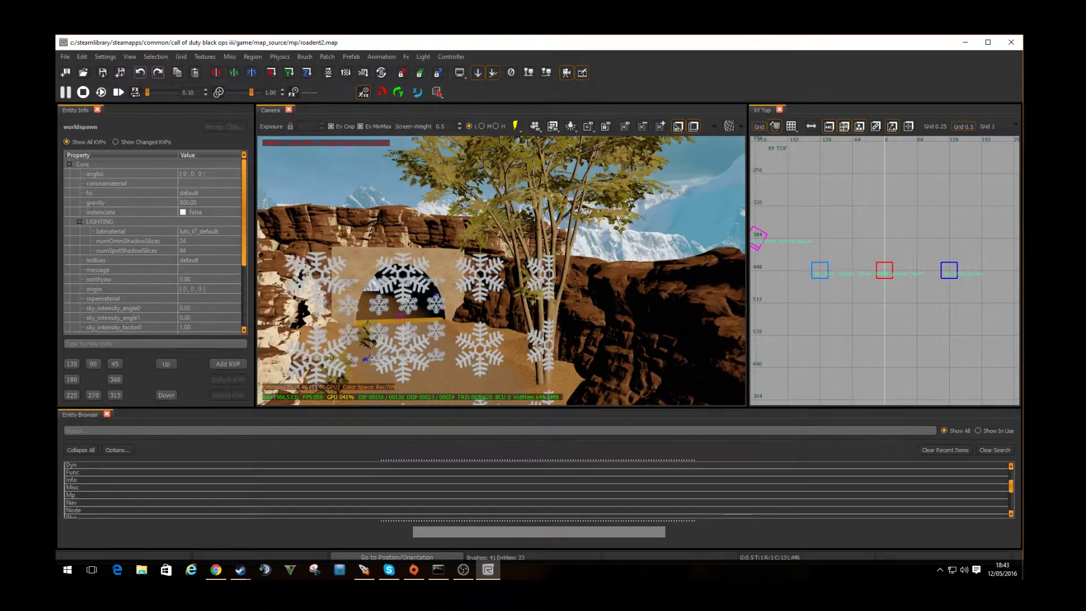
mouse_move(673, 203)
right_mouse_down()
mouse_move(636, 217)
mouse_move(645, 305)
mouse_move(664, 314)
mouse_move(652, 319)
right_mouse_up()
left_click(536, 314, "shift")
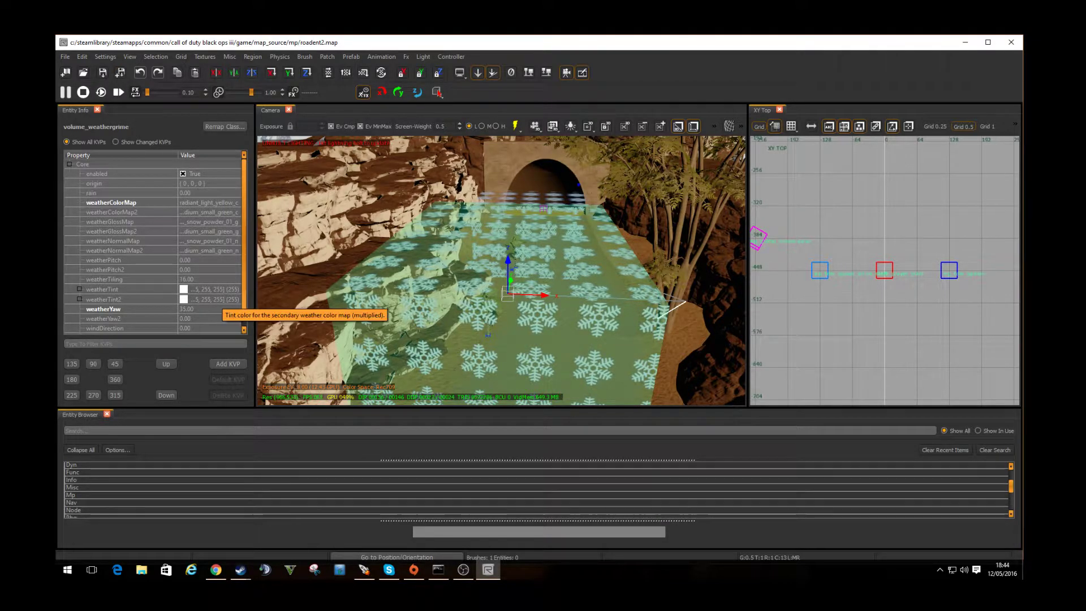
scroll(214, 300, "down", 1)
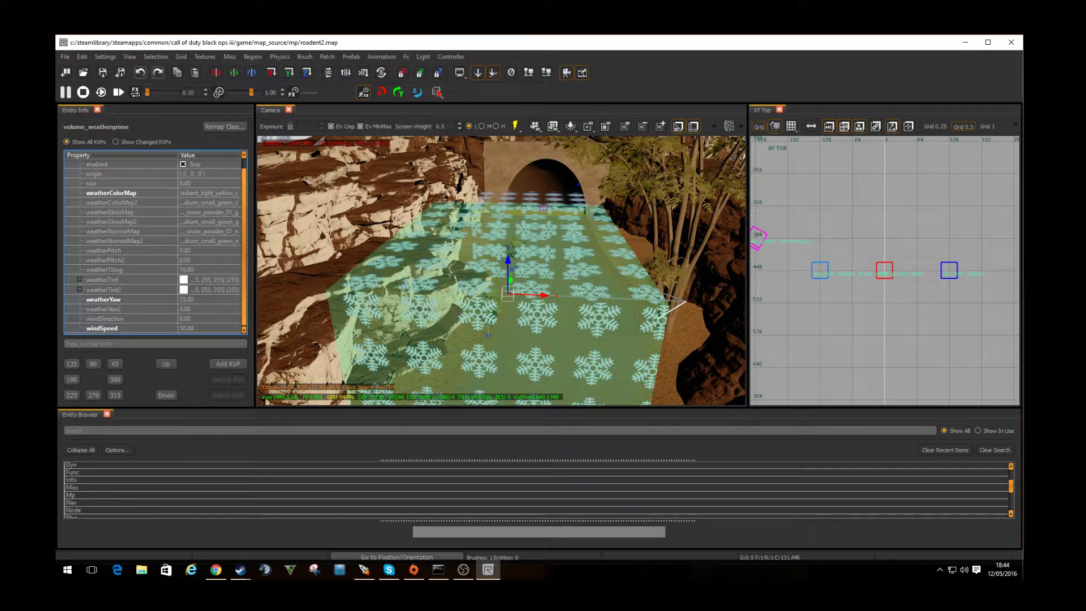
right_click_drag(501, 270, 501, 310)
right_click_drag(501, 271, 533, 251)
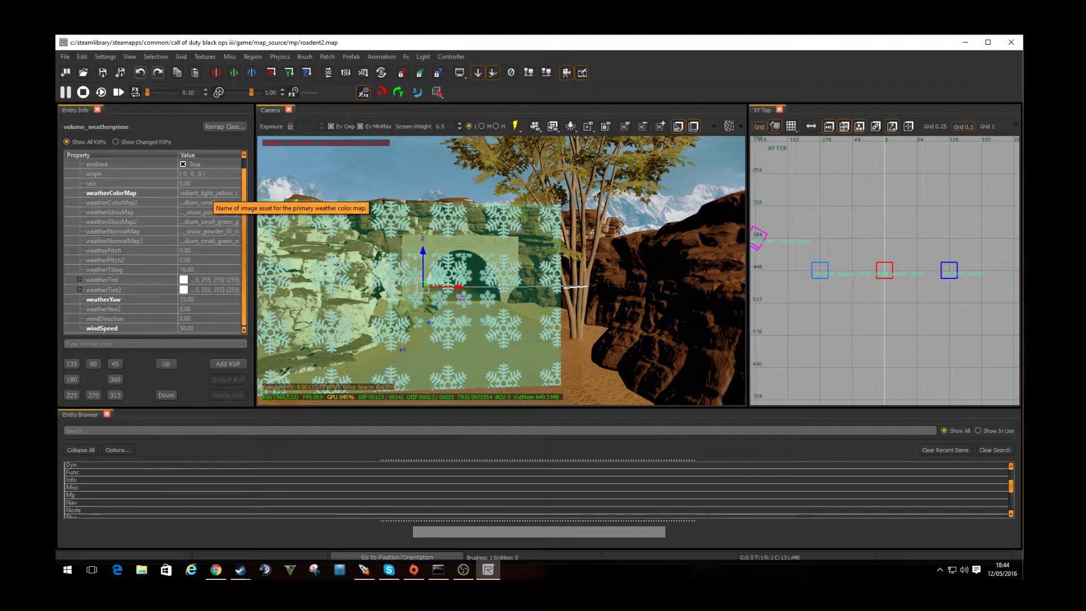
Hide the tool volumes, deselect the weather volume and examine its yellow colour map on the canyon rocks from inside it.
right_click_drag(396, 266, 362, 249)
key("g")
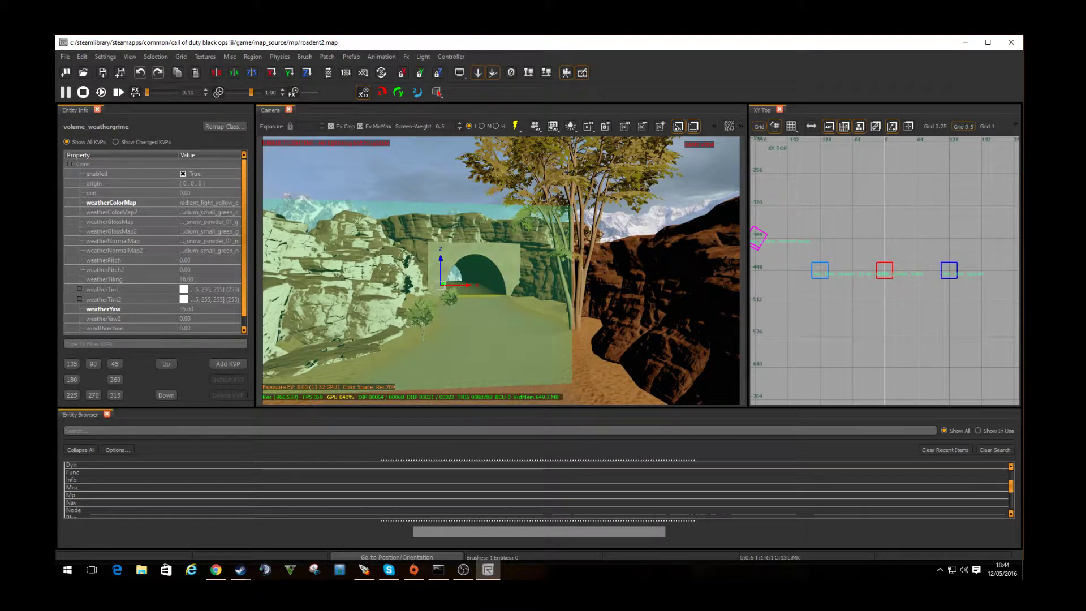
key("Up")
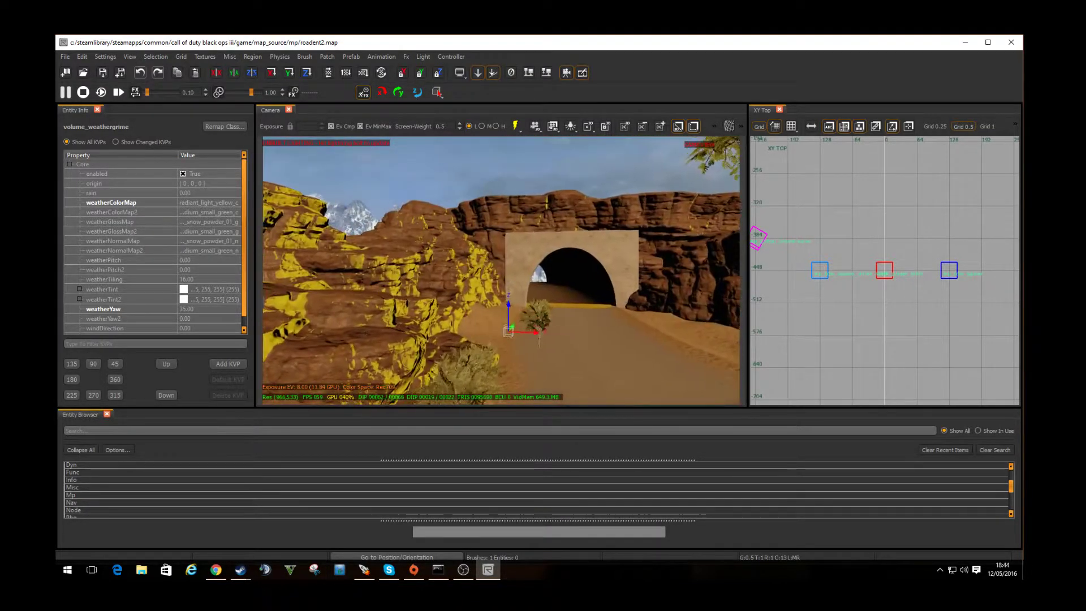
key("Escape")
key("Up")
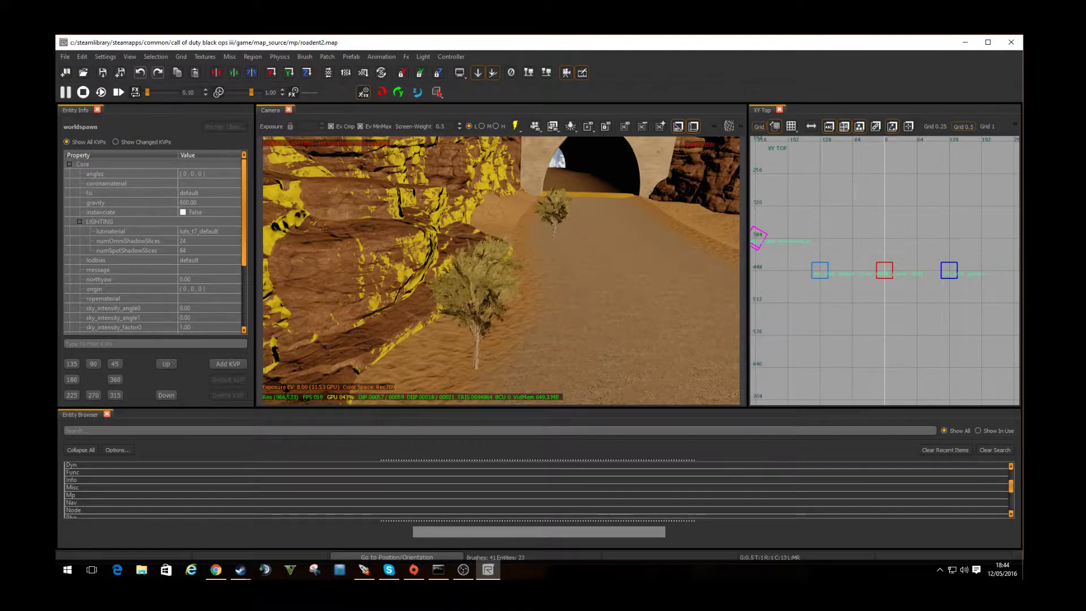
key("Left")
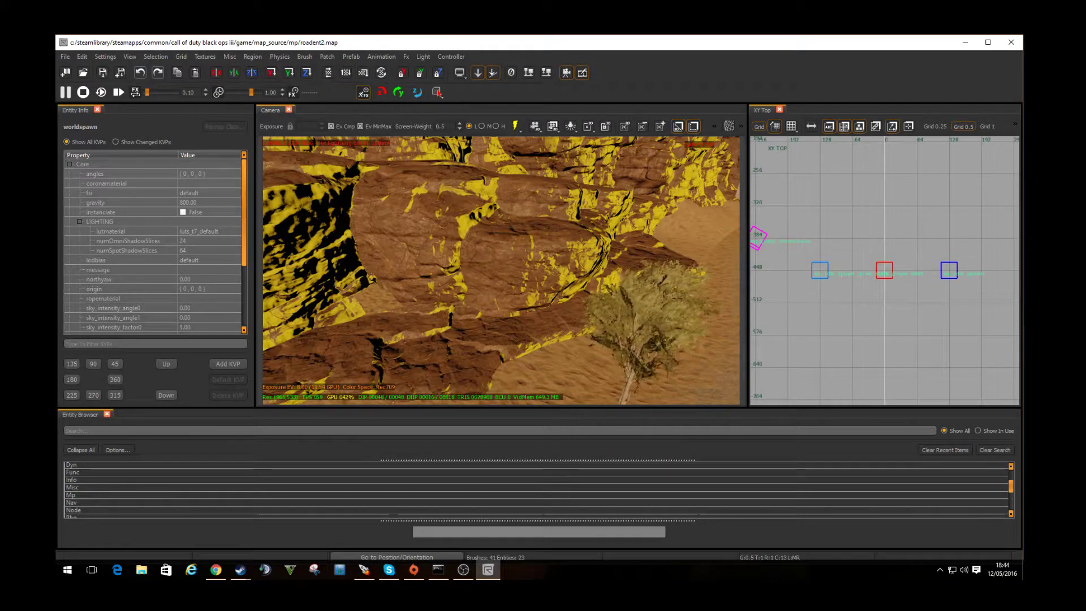
right_click_drag(501, 270, 400, 157)
right_click_drag(502, 270, 571, 264)
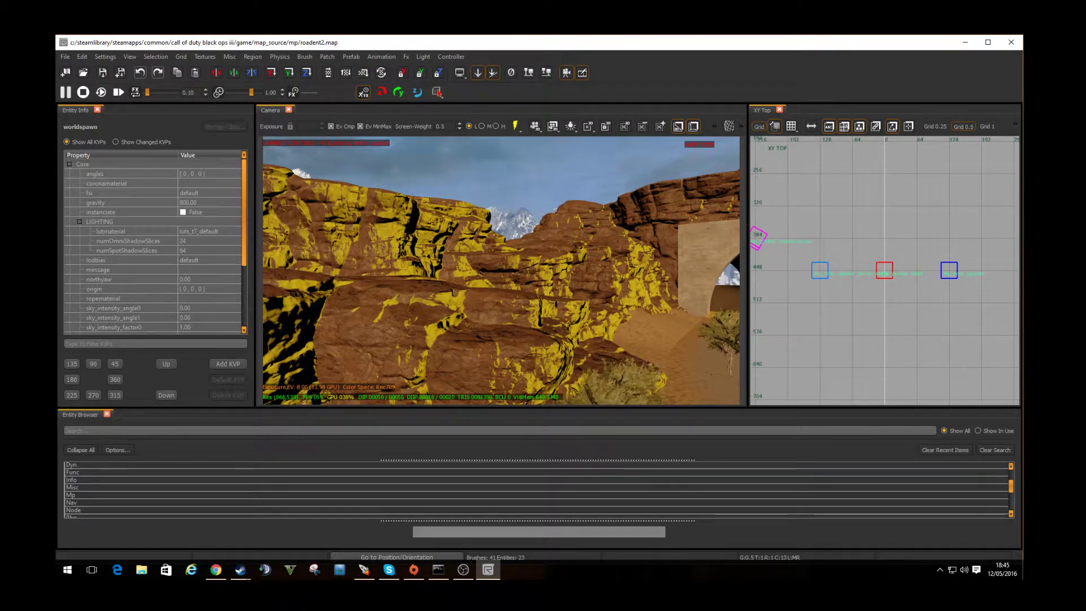
right_click(423, 298)
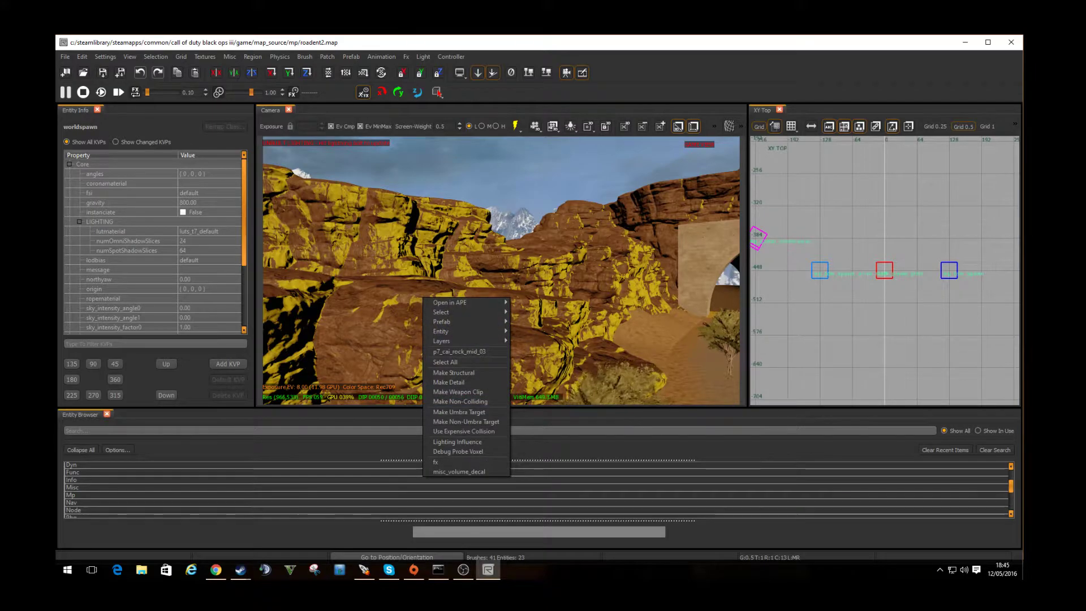
key("Escape")
key("z")
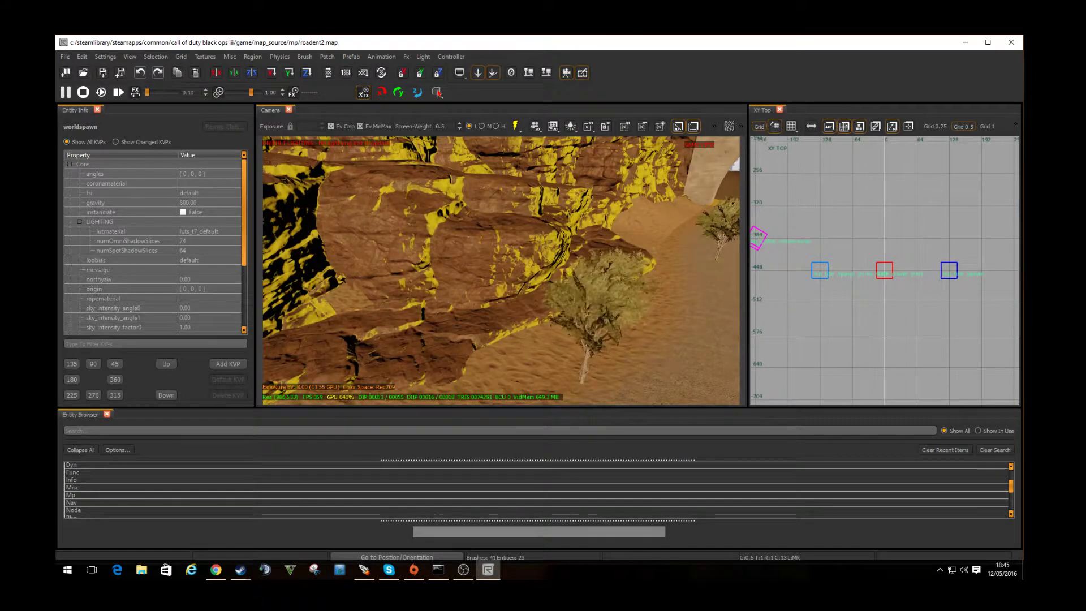
right_click_drag(423, 298, 583, 271)
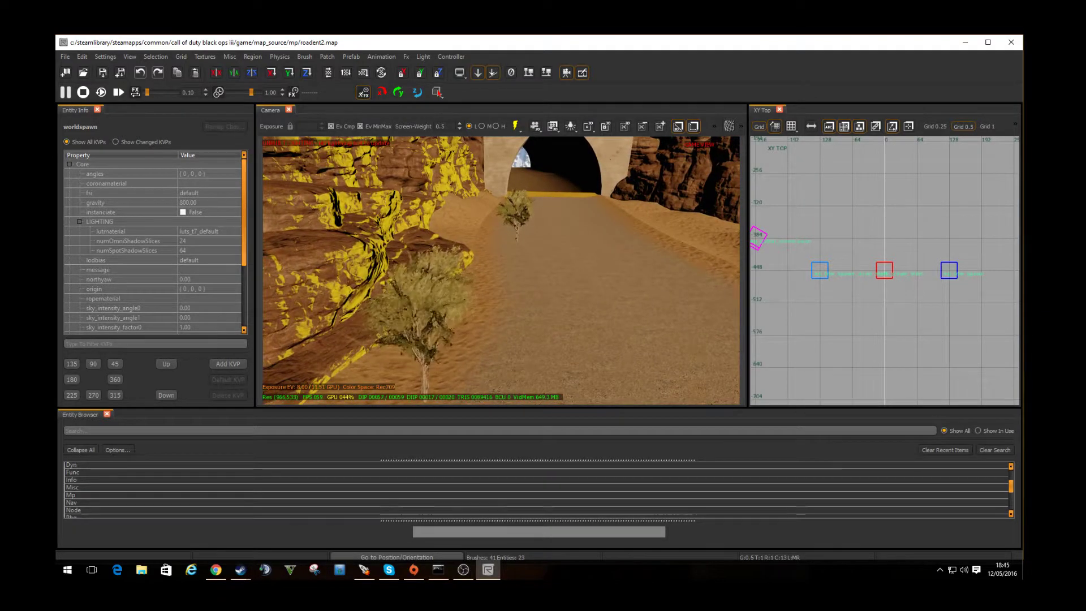
mouse_move(501, 270)
right_mouse_down()
mouse_move(498, 255)
mouse_move(419, 258)
mouse_move(412, 299)
mouse_move(446, 300)
mouse_move(498, 254)
mouse_move(540, 255)
mouse_move(593, 198)
mouse_move(501, 257)
right_mouse_up()
Move into the second weather area near the tunnel and examine the rocks, the sand and the small tree there.
key("w")
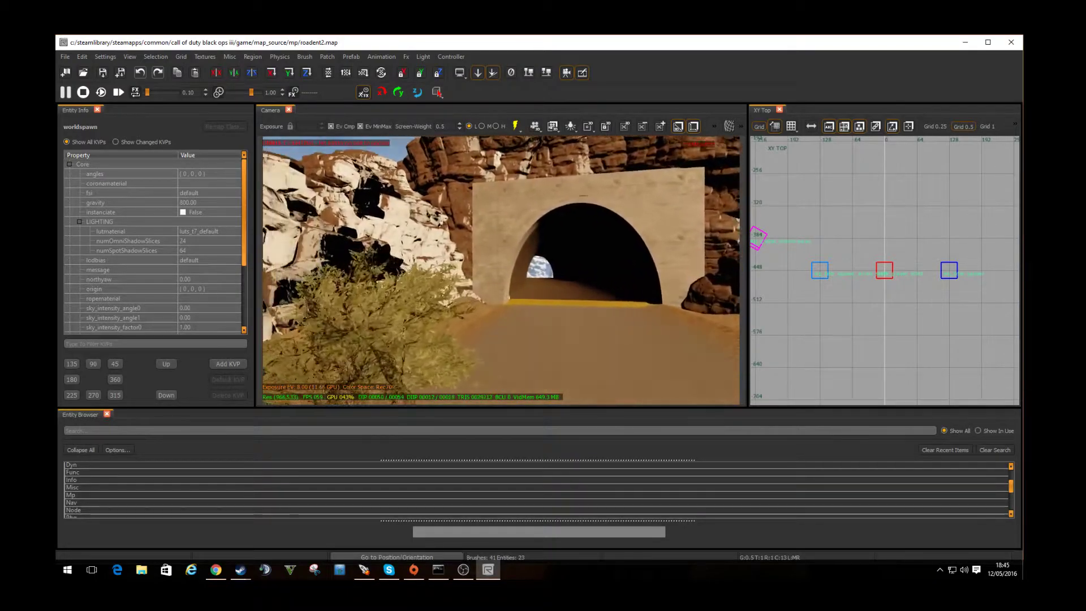
key("Left")
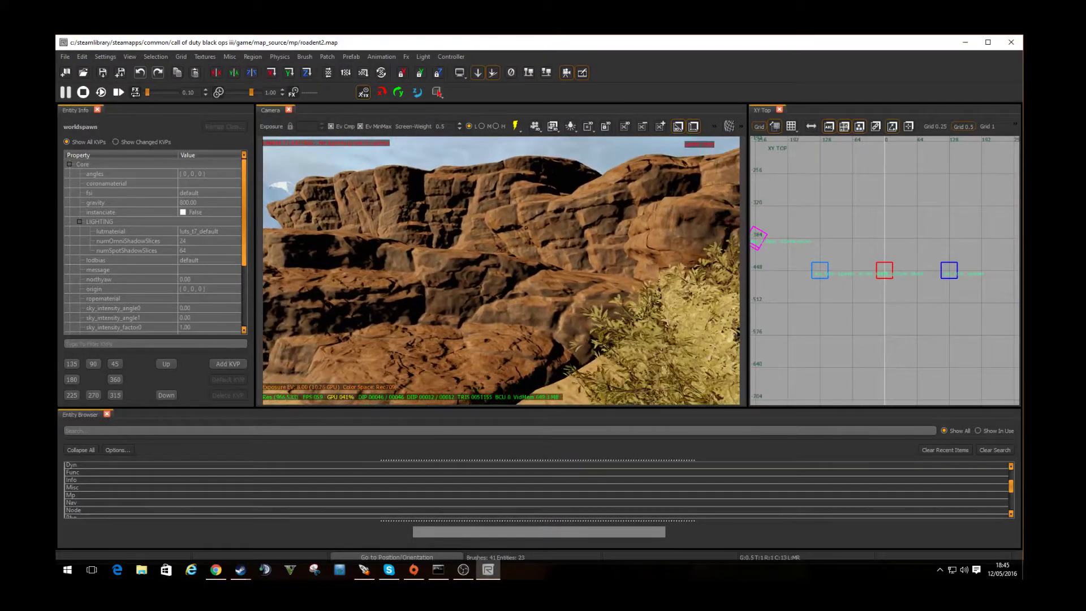
key("Right")
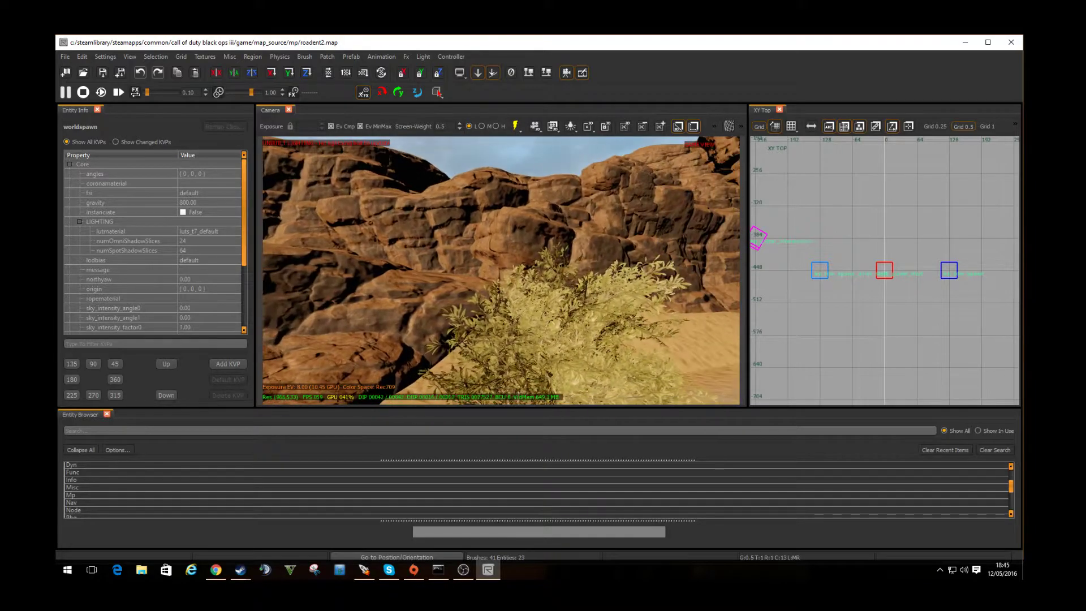
right_click_drag(501, 270, 679, 277)
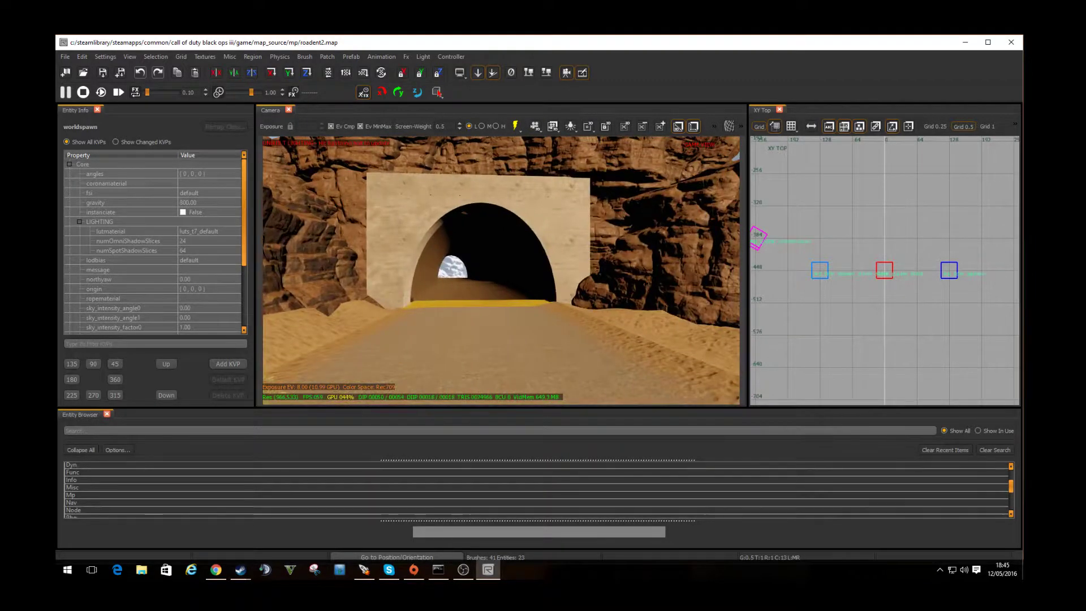
key("Left")
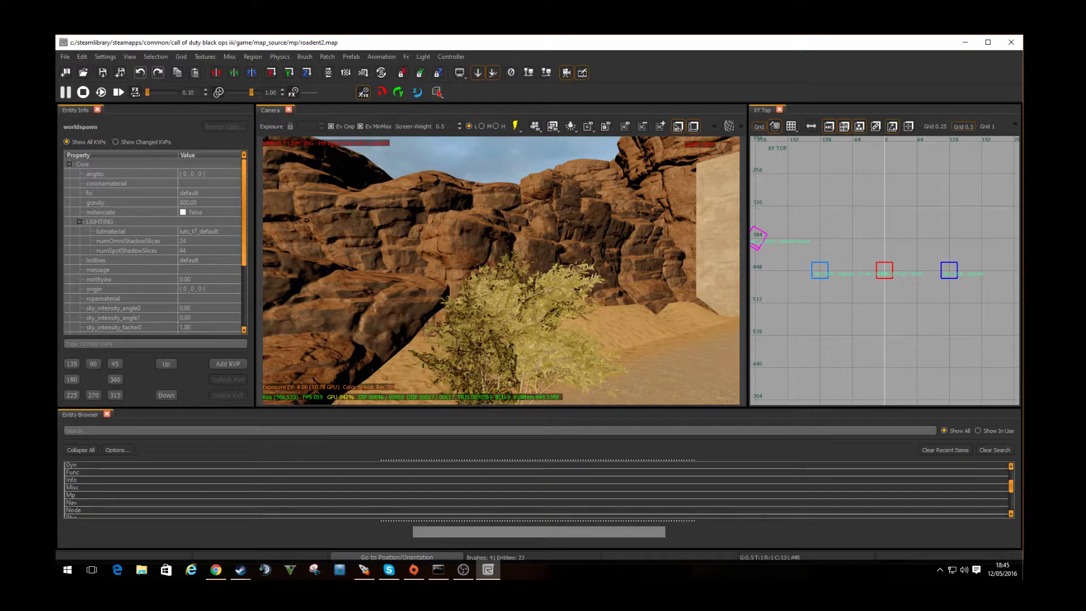
key("c")
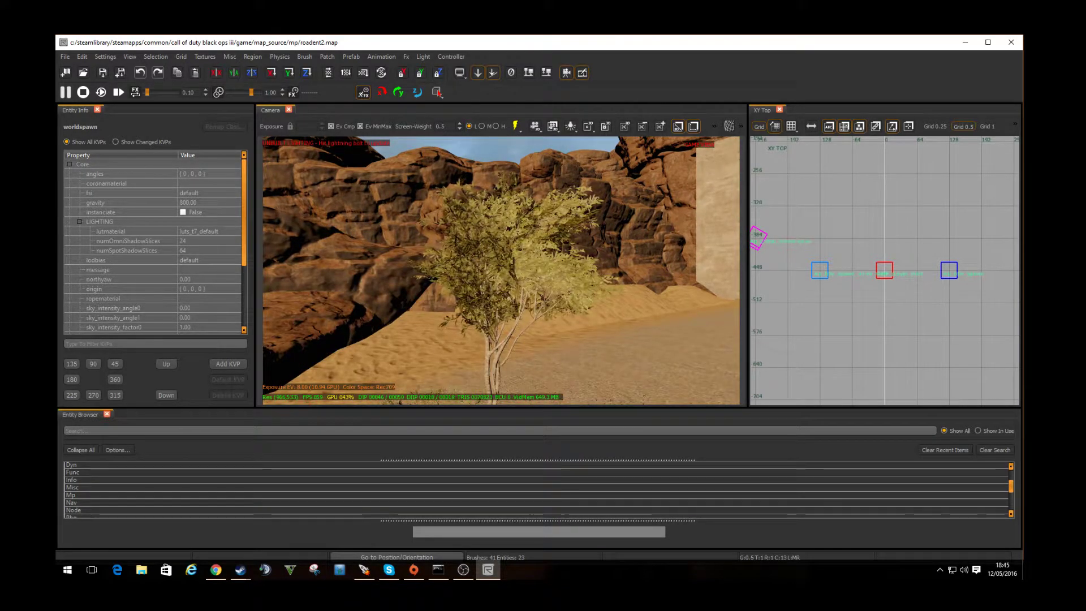
key("Down")
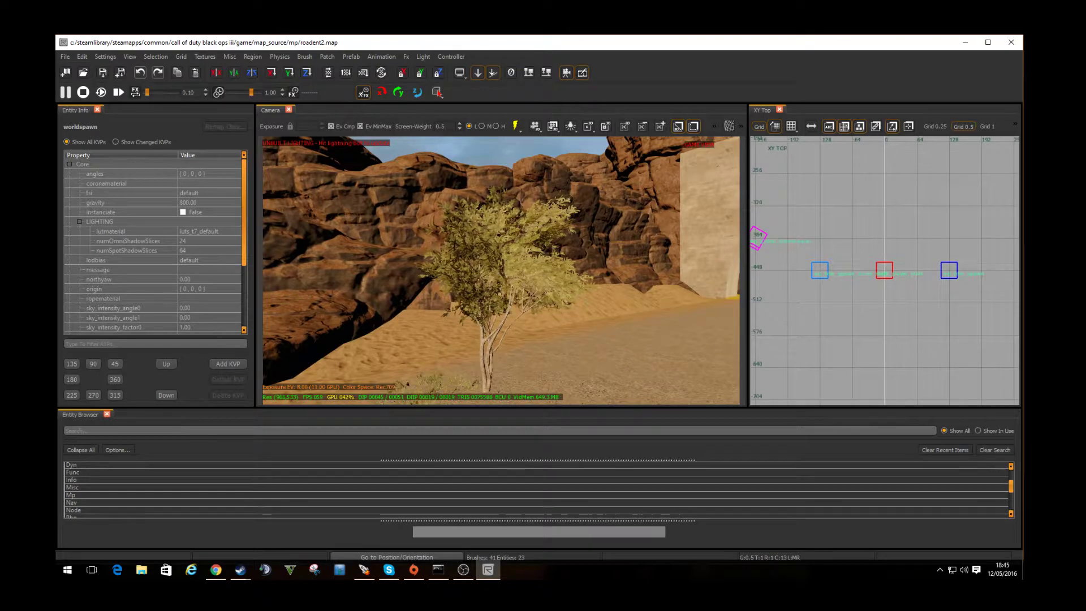
key("Up")
Show the tool volumes again and select the weather volume by the tunnel to examine its rain, colour map and wind speed.
key("Escape")
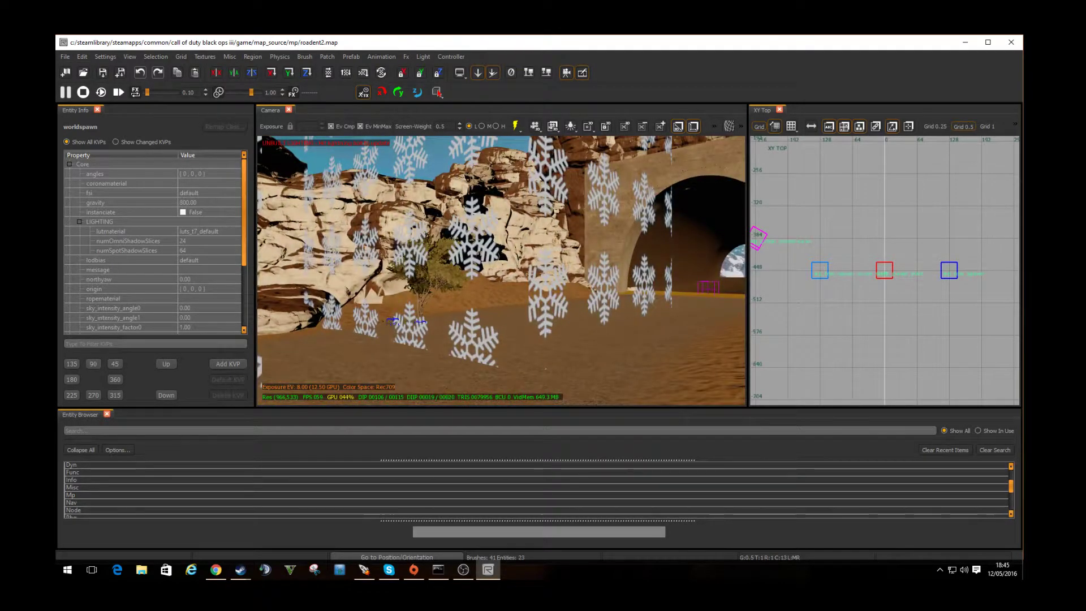
left_click(474, 248, "shift")
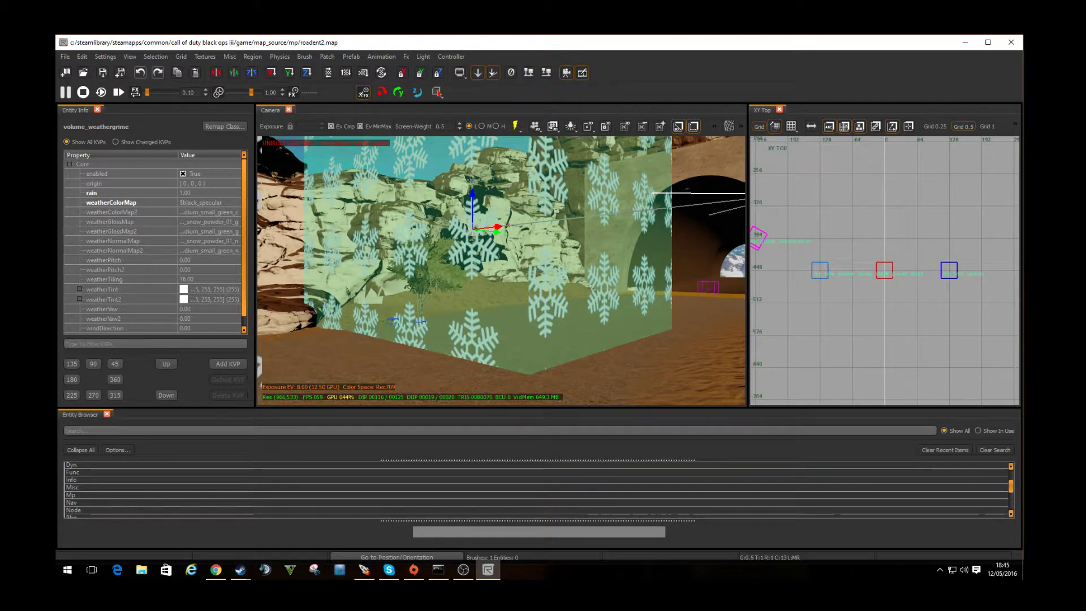
mouse_move(195, 203)
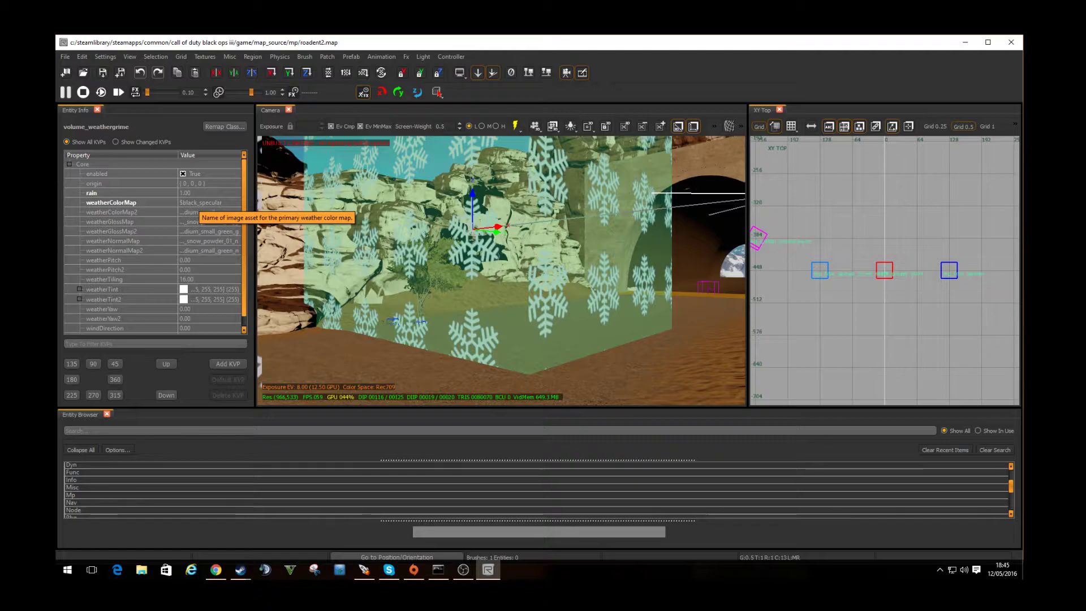
scroll(195, 203, "down", 1)
left_click(195, 328)
right_click_drag(501, 270, 407, 268)
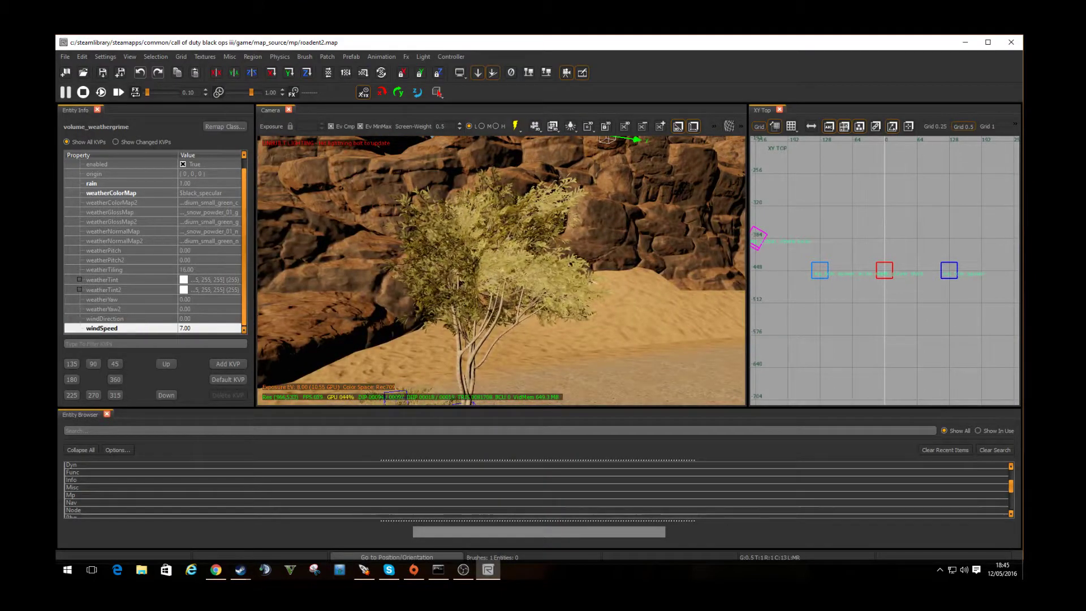
Set the windSpeed of the weather volume by the tunnel to 39.
left_click(195, 328)
key("Up")
key("Up")
key("Up")
key("Up")
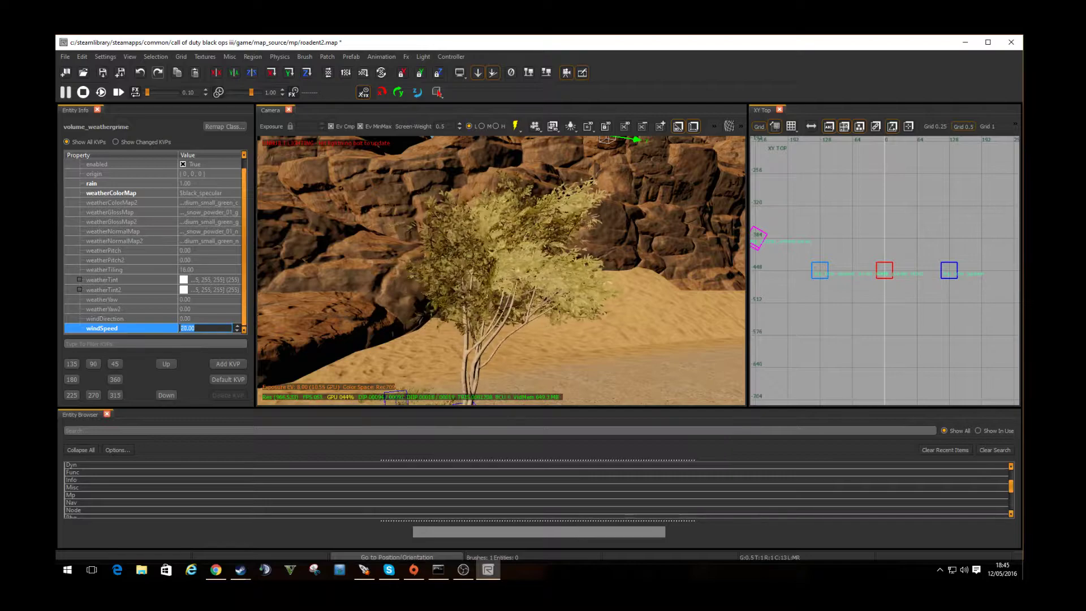
key("Up")
key("Up")
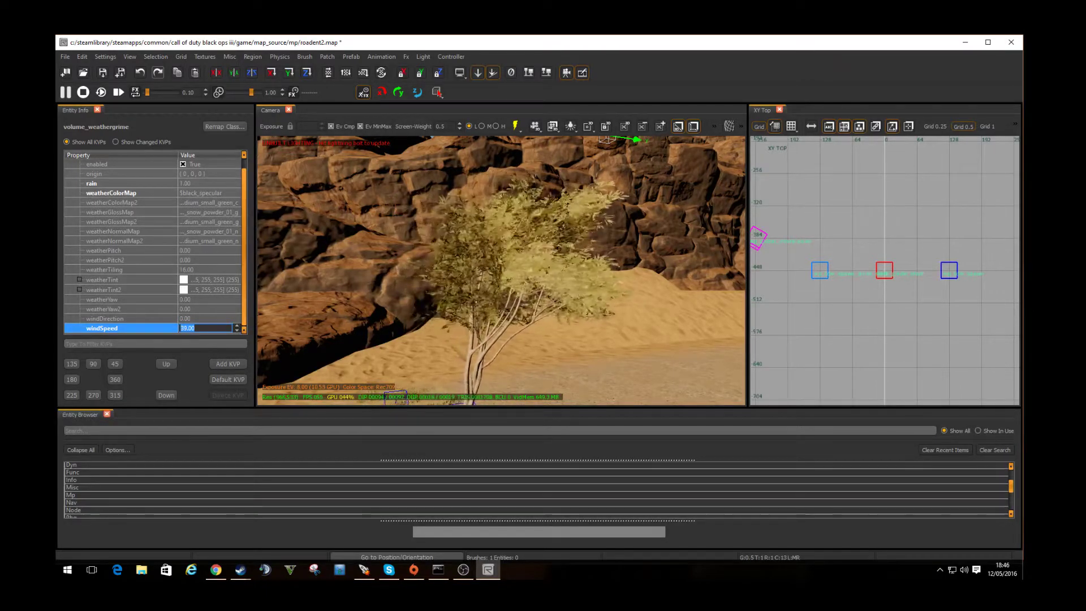
key("Return")
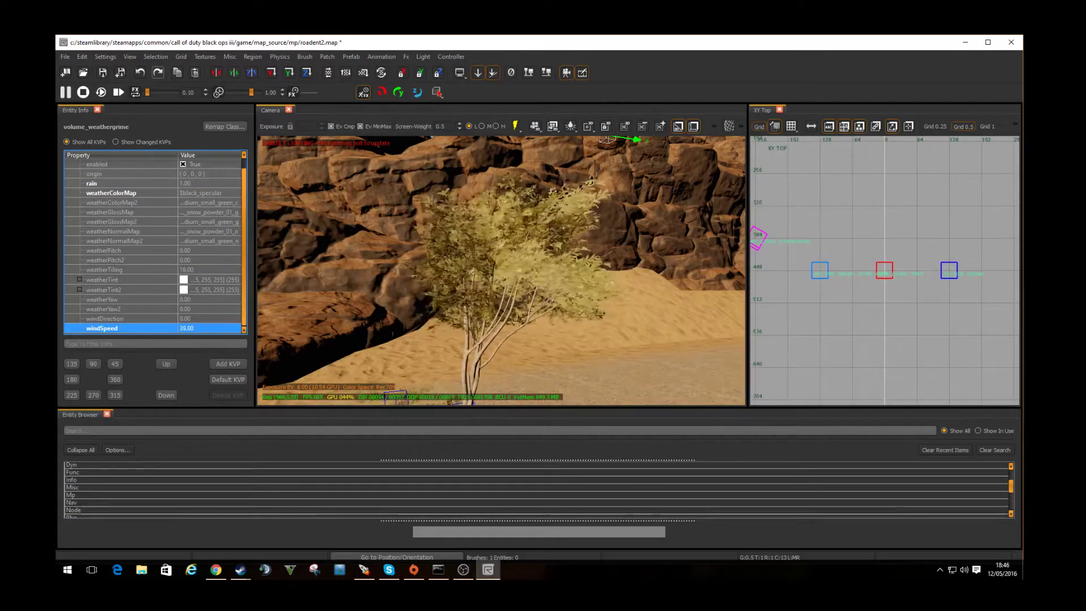
Deselect the weather volume and look over the canyon's rocks, trees and weather volumes from outside and inside them.
right_click_drag(501, 271, 509, 311)
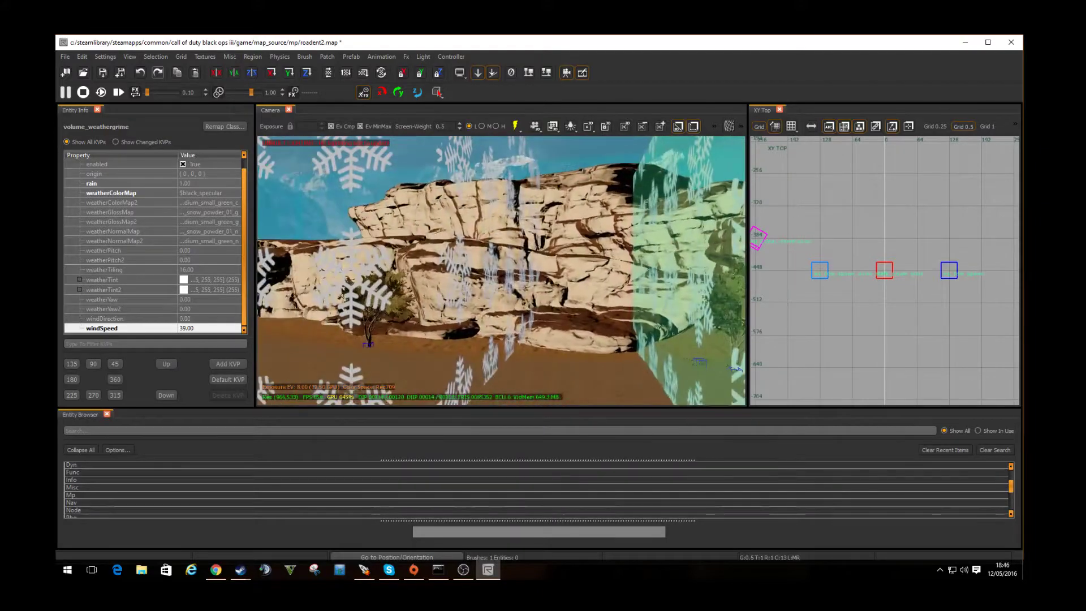
key("Escape")
right_click_drag(501, 270, 639, 274)
right_click_drag(501, 270, 600, 244)
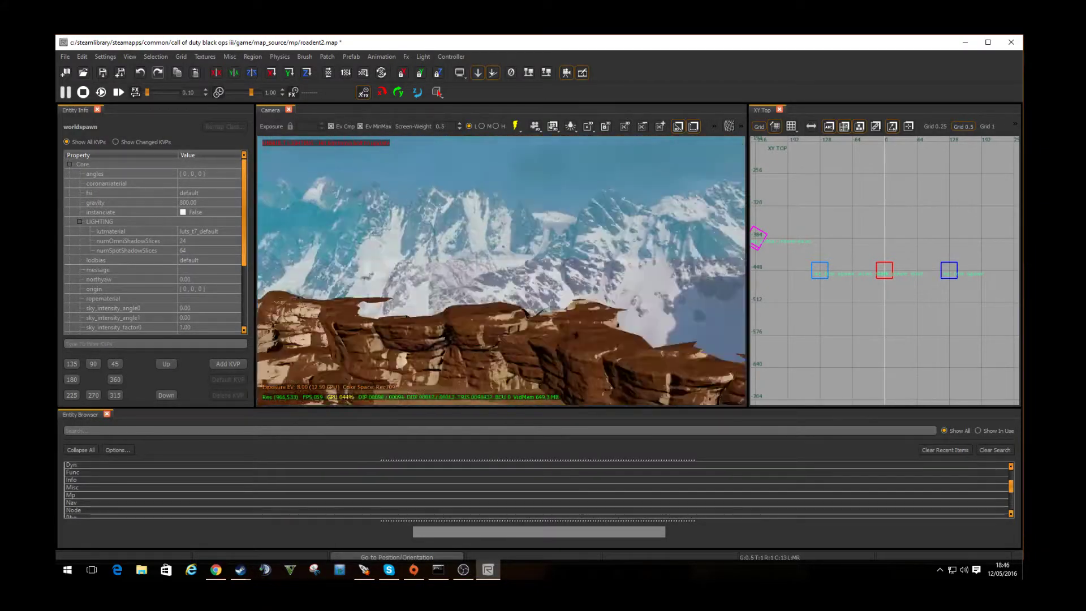
right_click_drag(501, 270, 486, 221)
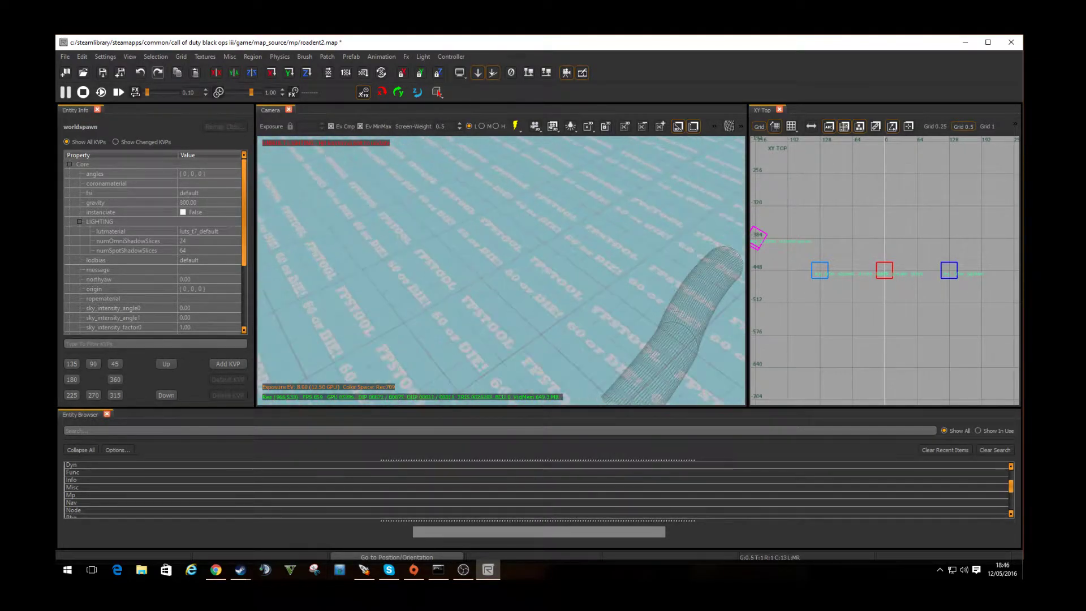
right_click_drag(501, 270, 395, 289)
right_click_drag(501, 270, 396, 254)
right_click_drag(501, 271, 500, 317)
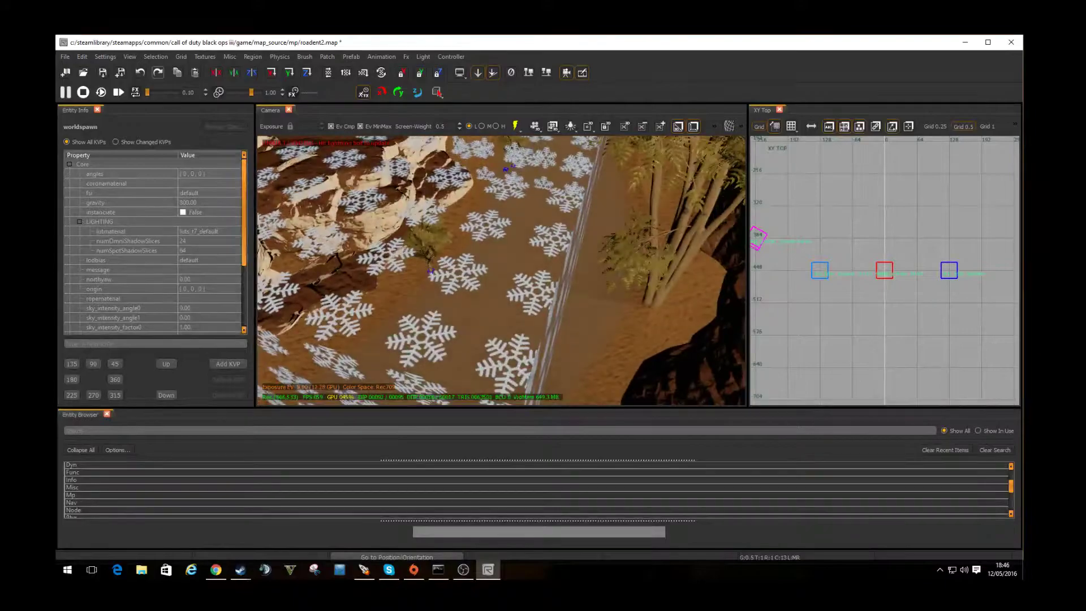
right_click_drag(502, 270, 501, 221)
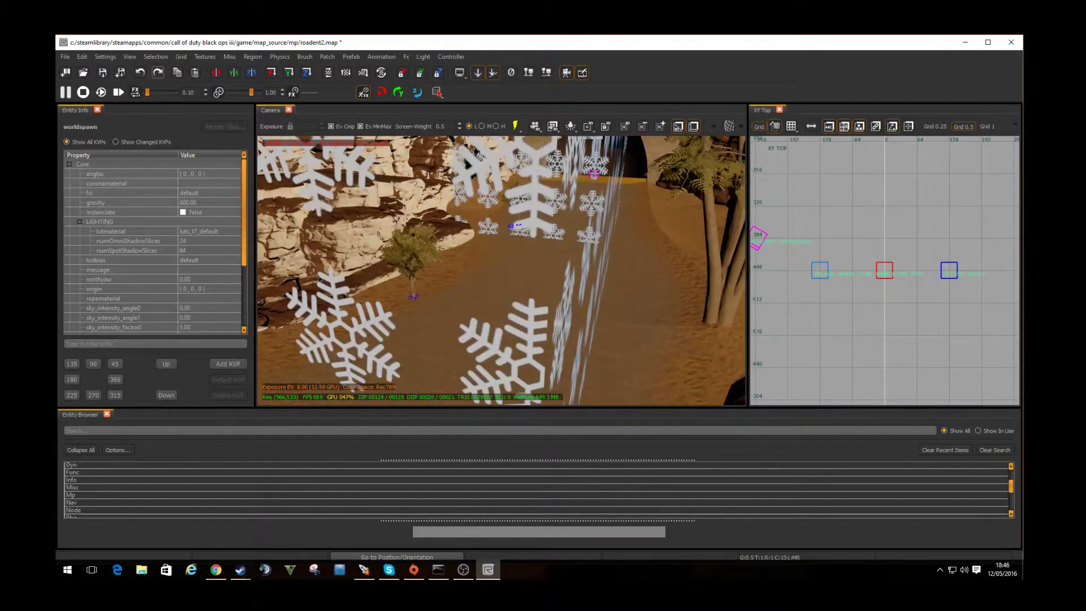
right_click_drag(501, 271, 362, 255)
right_click_drag(501, 270, 385, 268)
mouse_move(501, 271)
right_mouse_down()
mouse_move(453, 270)
mouse_move(506, 270)
right_mouse_up()
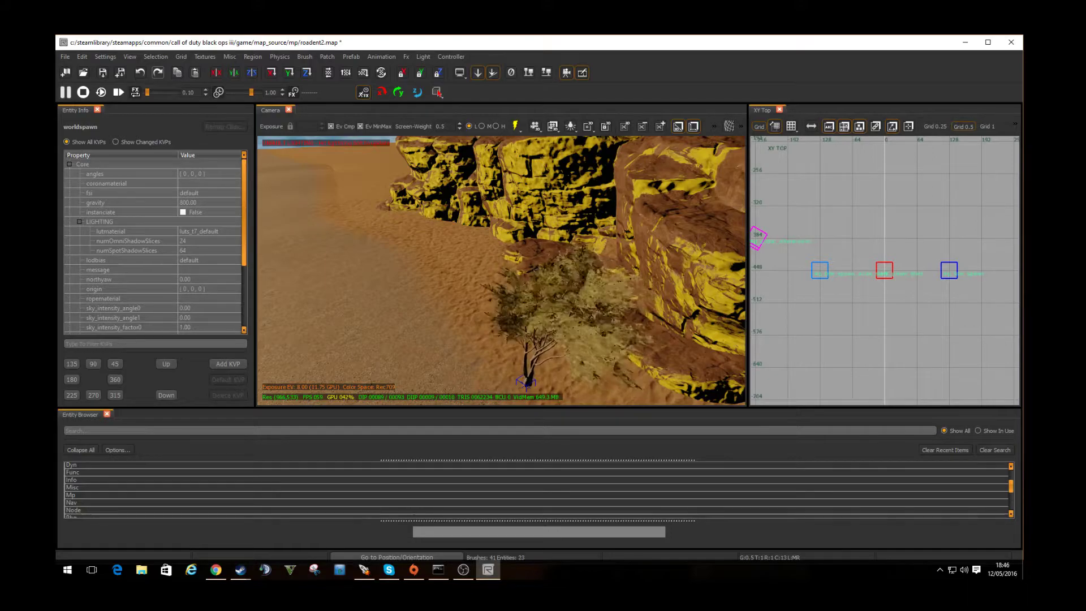
right_click_drag(501, 270, 430, 266)
right_click_drag(501, 270, 501, 153)
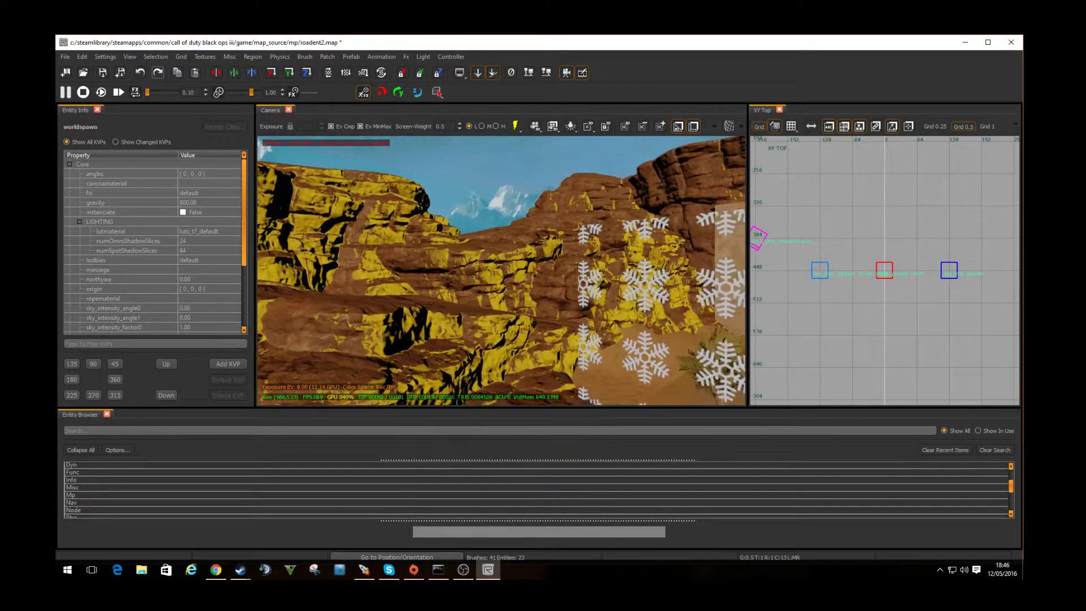
Compare how the canyon's rocks look from outside and inside the weather volume.
right_click_drag(501, 271, 474, 268)
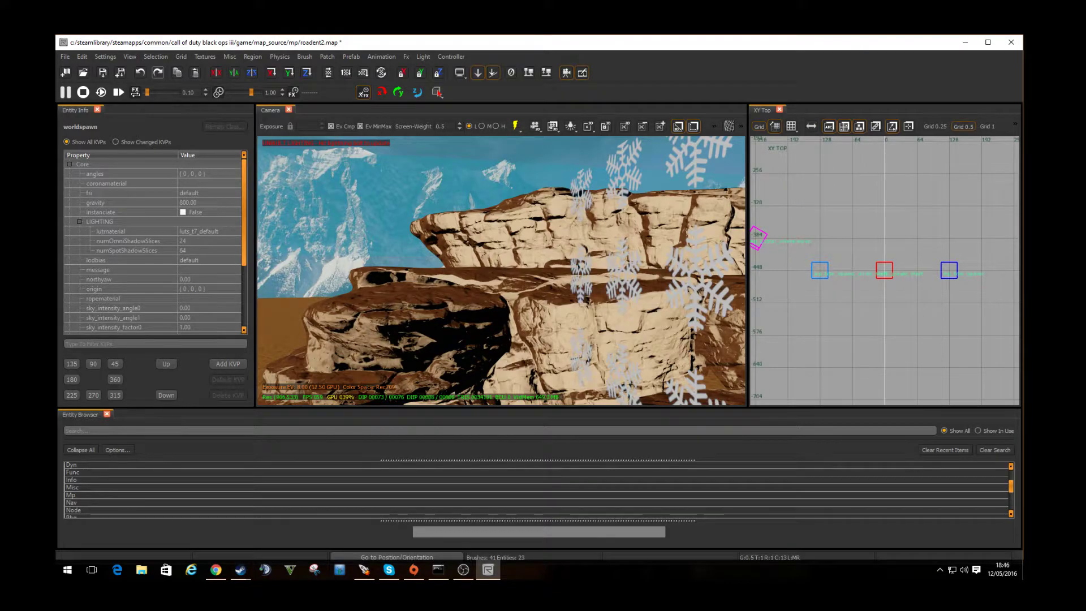
mouse_move(501, 270)
right_mouse_down()
mouse_move(271, 270)
mouse_move(610, 271)
mouse_move(226, 270)
mouse_move(560, 268)
mouse_move(512, 249)
mouse_move(509, 221)
mouse_move(446, 178)
right_mouse_up()
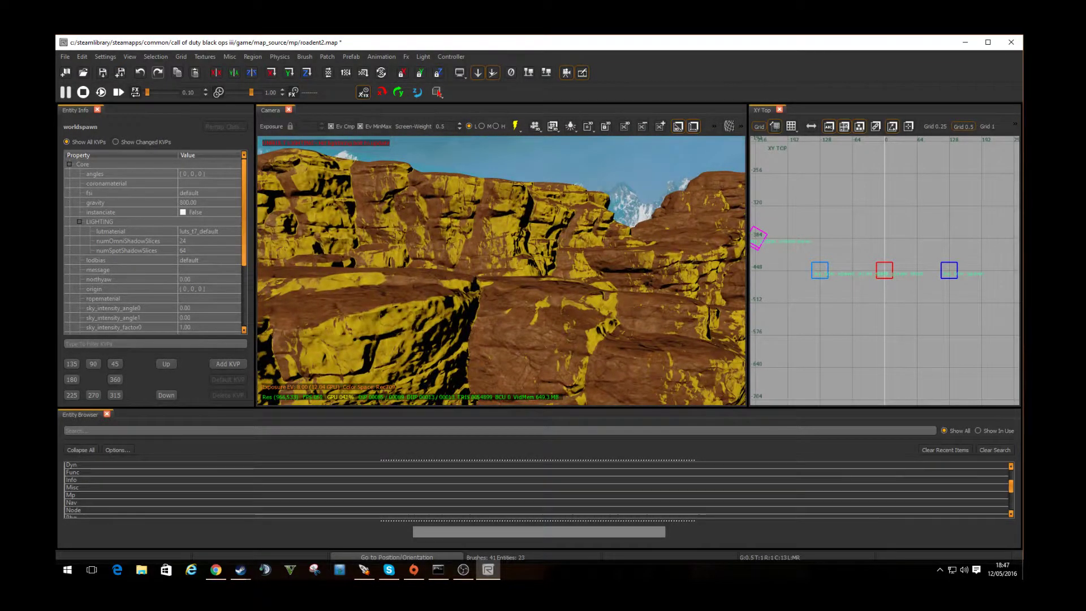
scroll(153, 243, "down", 3)
scroll(153, 243, "up", 3)
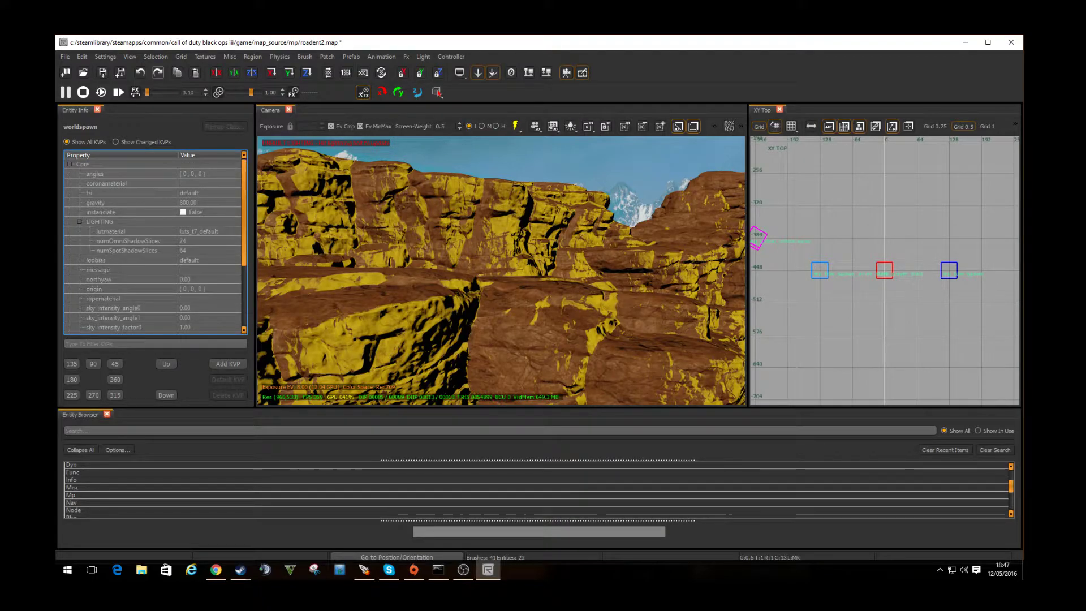
Select the weather volume enclosing the yellow-covered rocks and set its weatherColorMap to i_mtl_p7_conduit_metal_outlets_c.
right_click_drag(501, 249, 515, 308)
left_click(514, 272, "shift")
right_click_drag(515, 272, 498, 220)
left_click(224, 202)
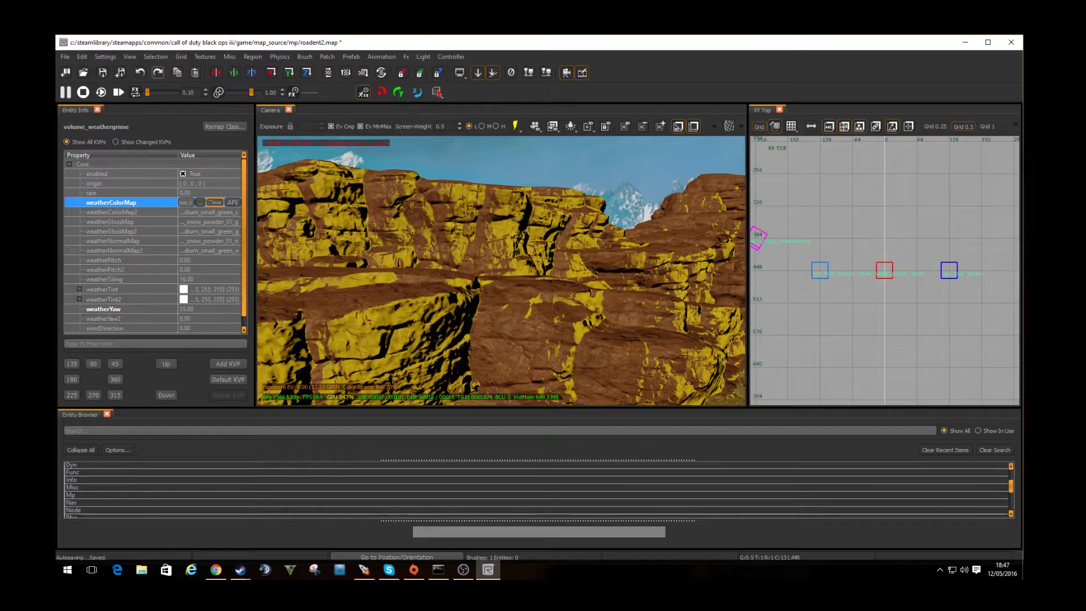
left_click(200, 202)
left_click(471, 330)
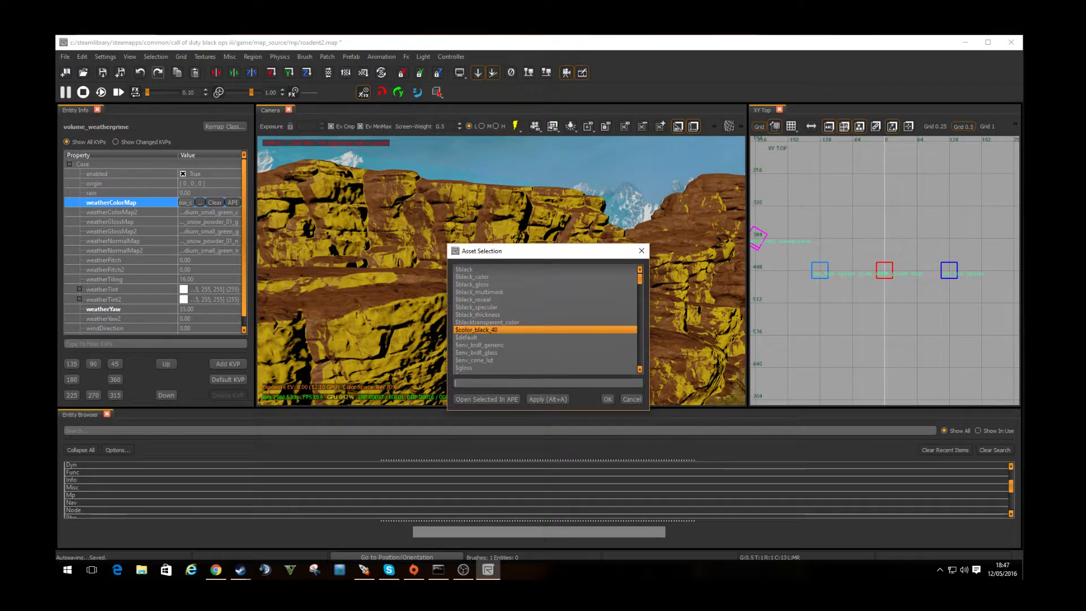
scroll(470, 330, "down", 4)
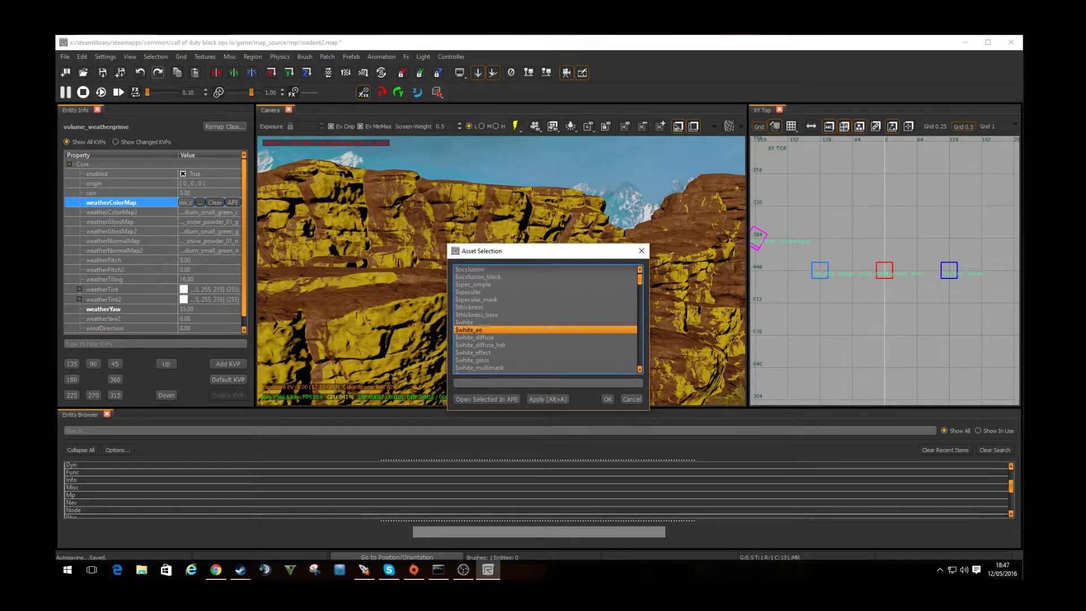
left_click(470, 330)
scroll(471, 330, "down", 10)
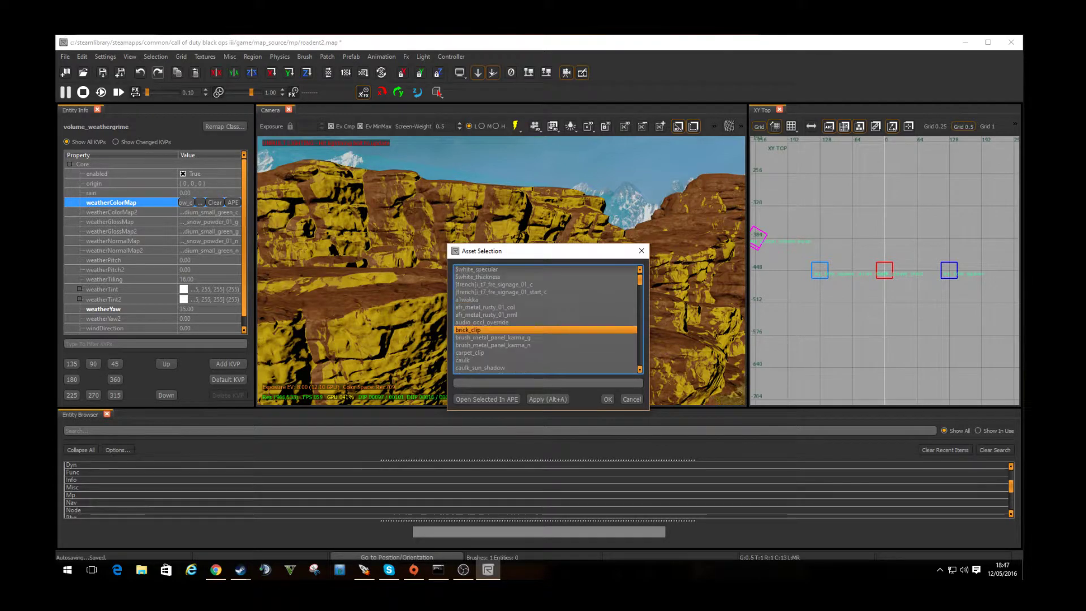
scroll(470, 329, "down", 5)
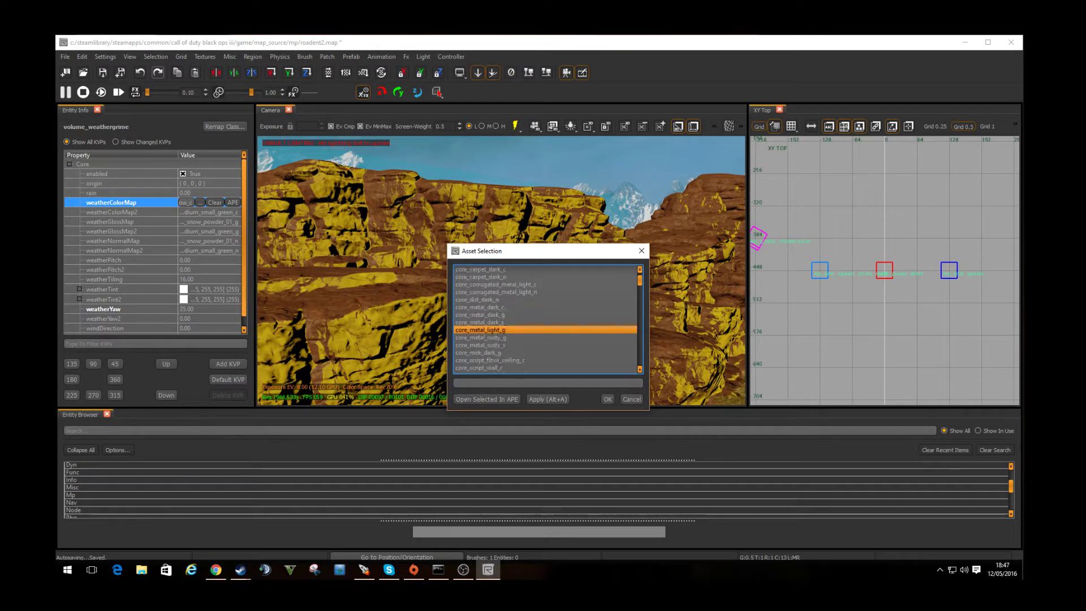
left_click(479, 322)
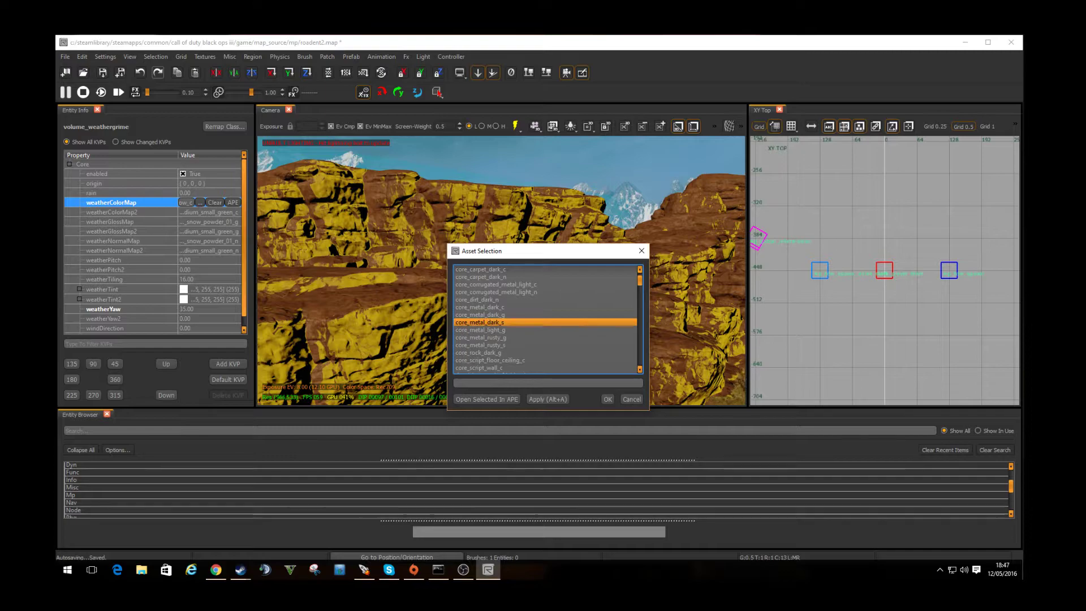
scroll(480, 321, "down", 5)
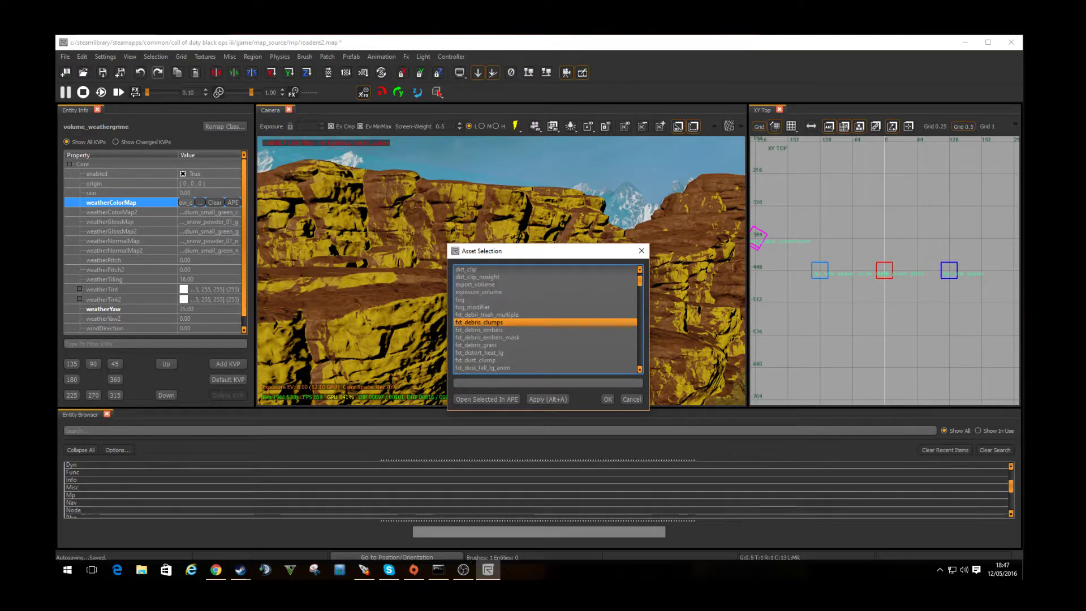
scroll(480, 328, "down", 5)
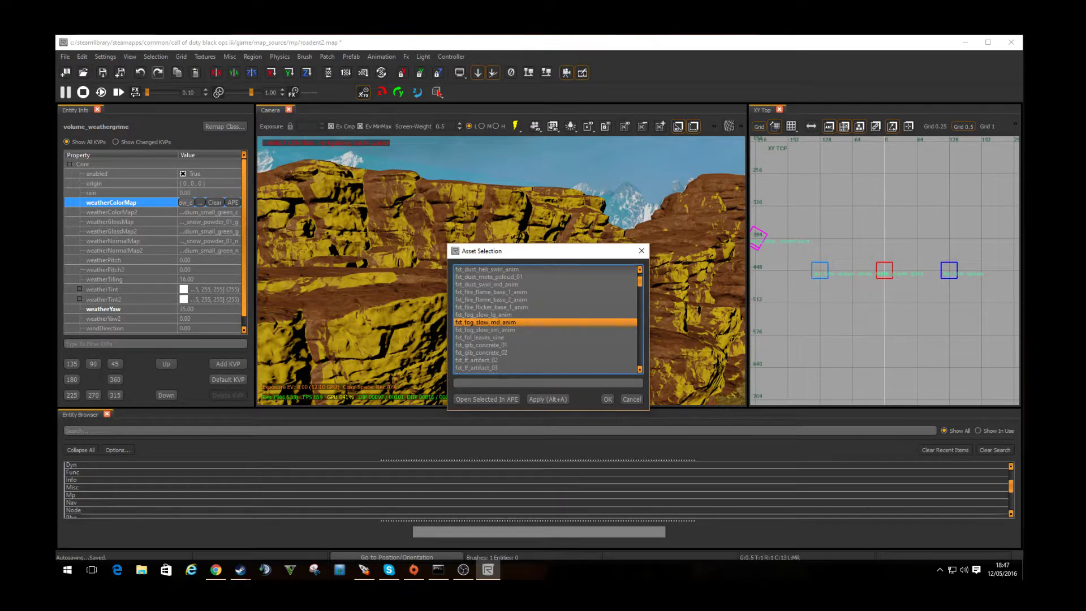
scroll(509, 323, "down", 5)
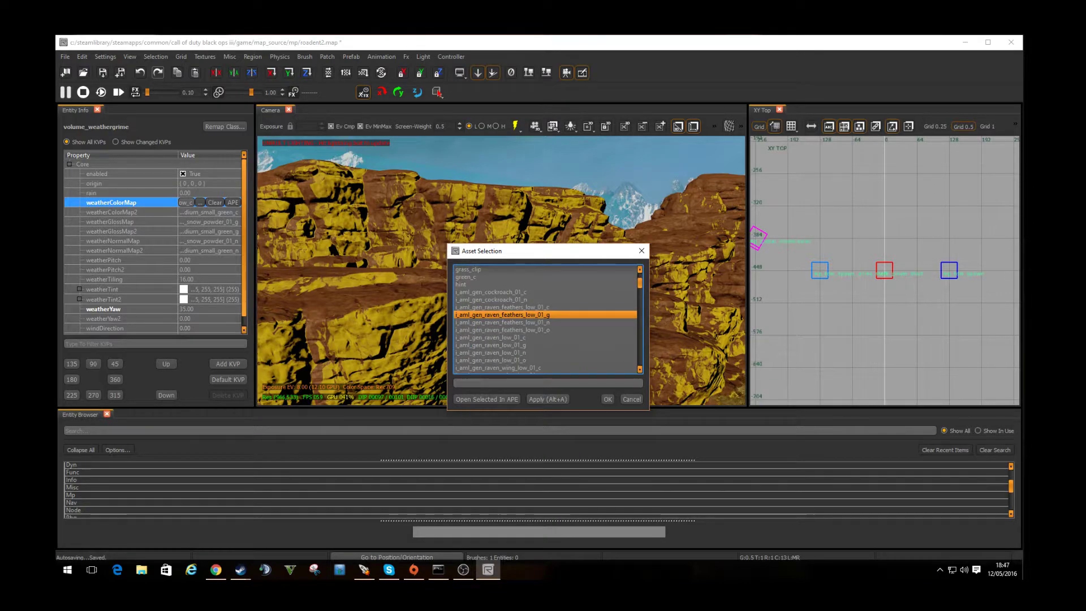
scroll(498, 314, "up", 1)
scroll(498, 314, "down", 1)
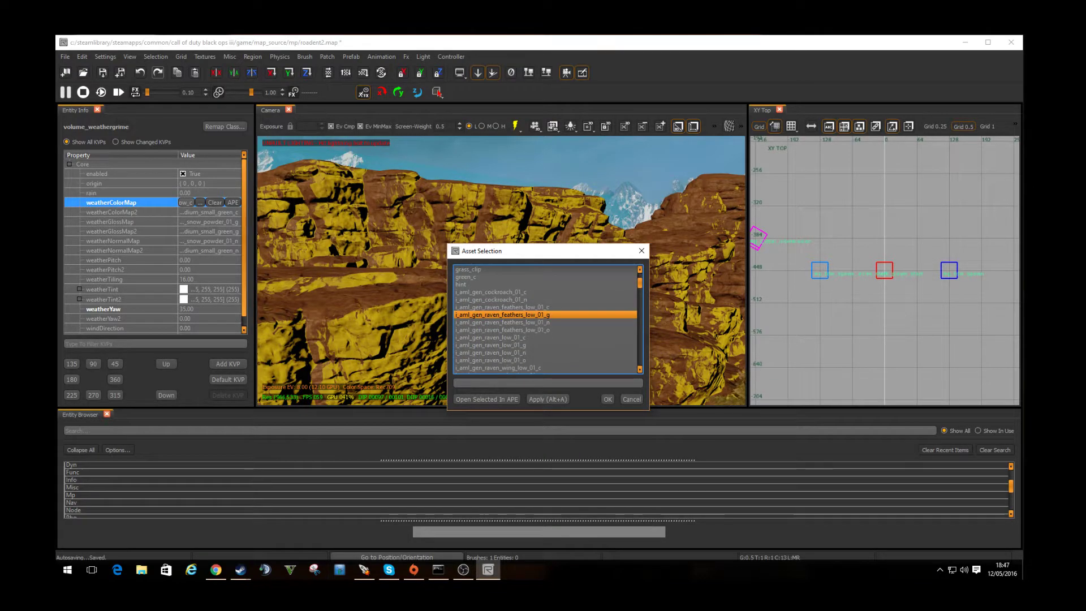
scroll(498, 319, "down", 5)
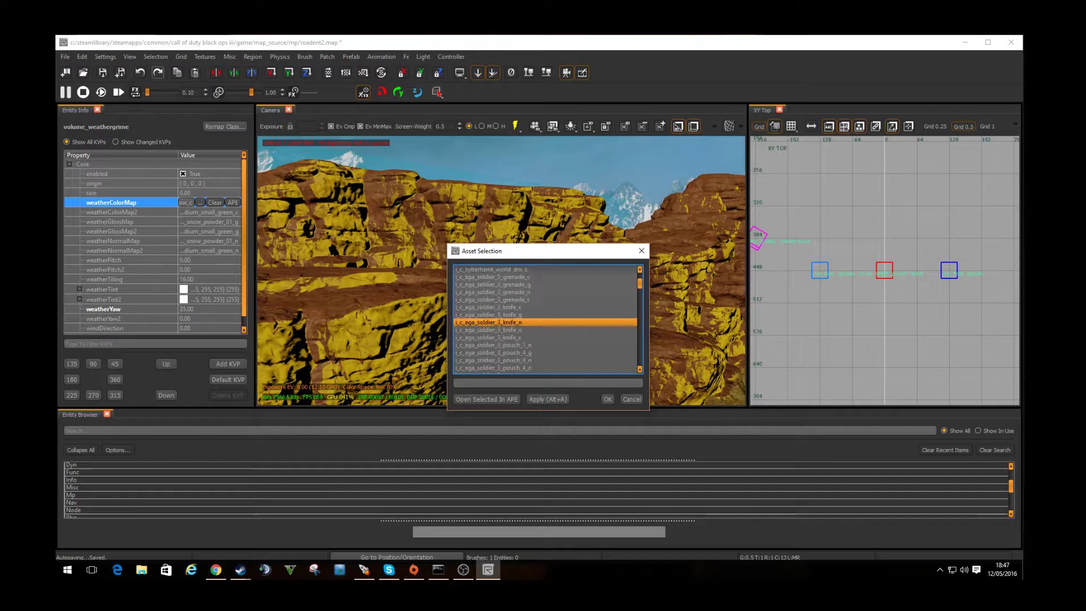
scroll(497, 322, "down", 5)
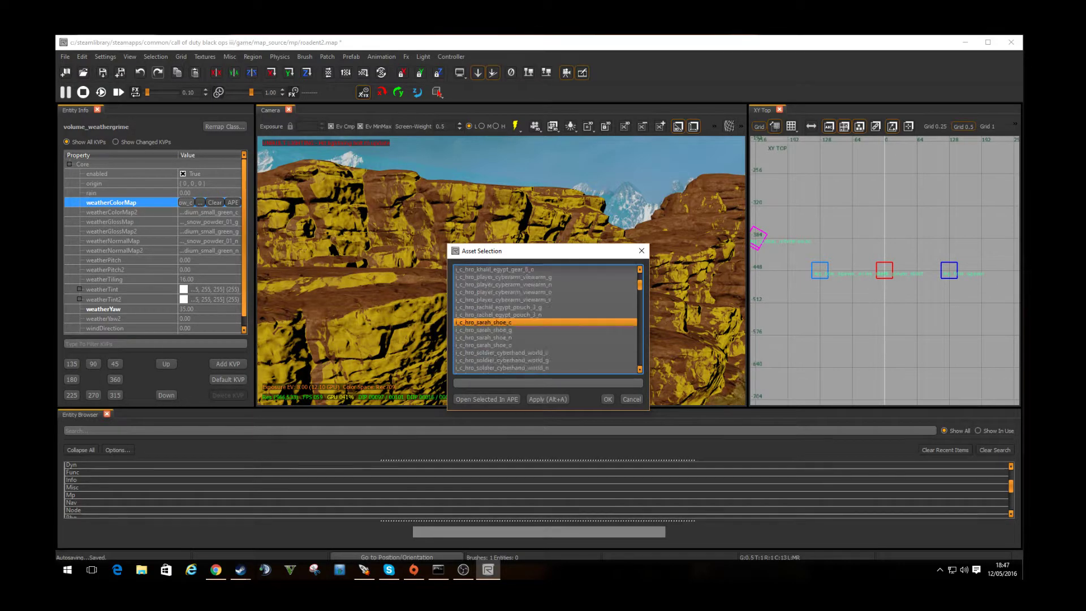
scroll(497, 321, "down", 4)
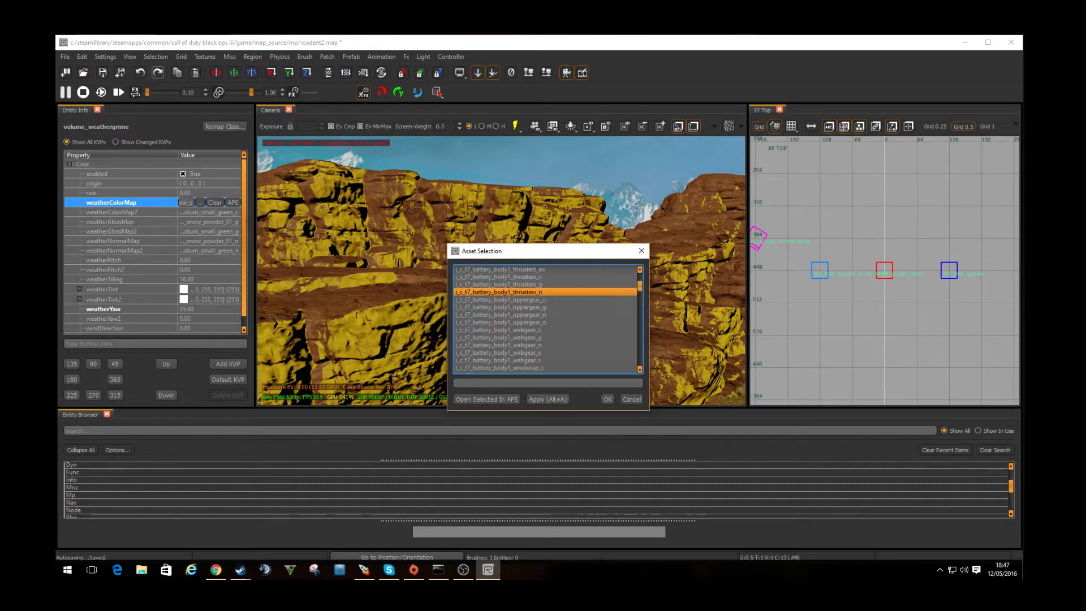
left_click_drag(639, 286, 639, 303)
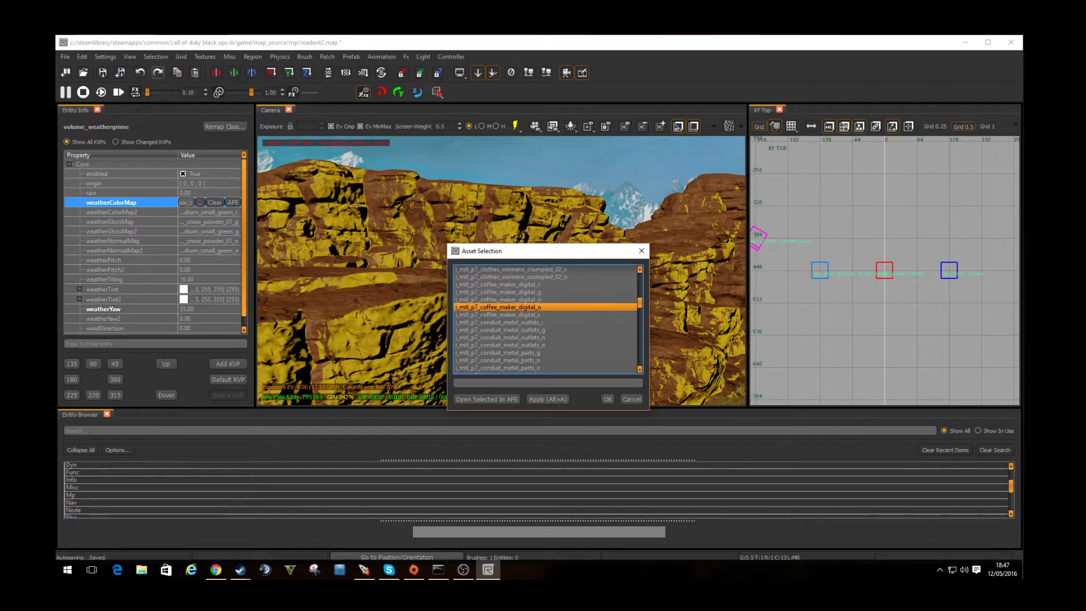
left_click(546, 322)
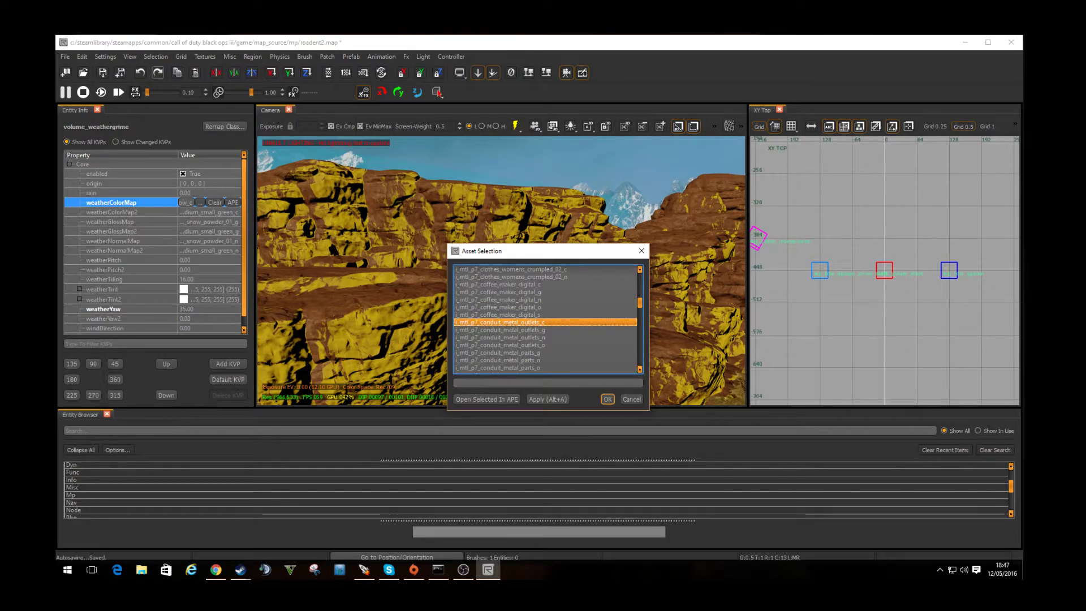
key("Return")
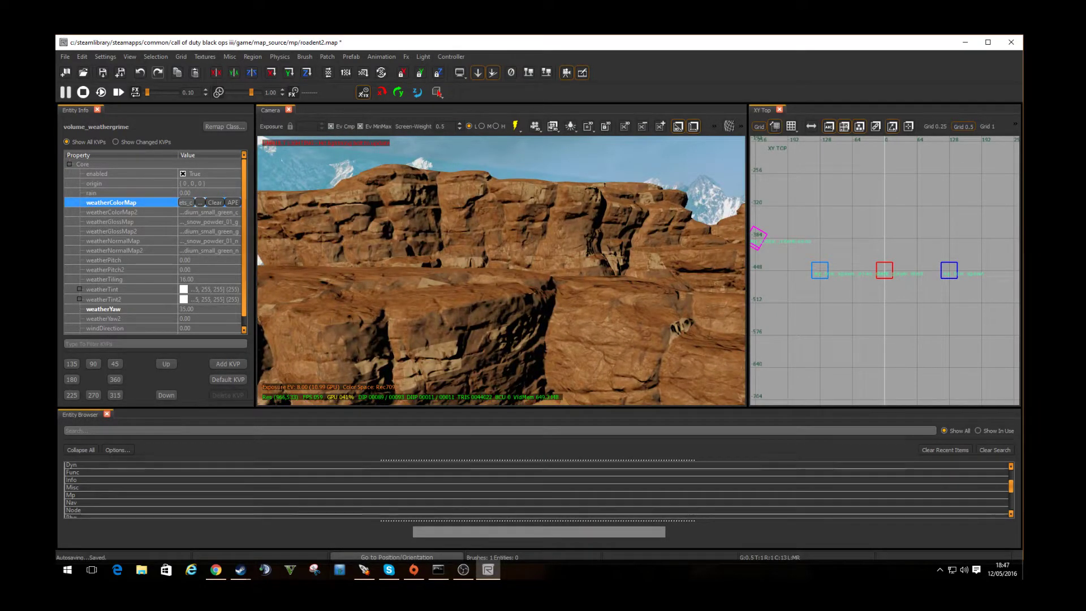
key("c")
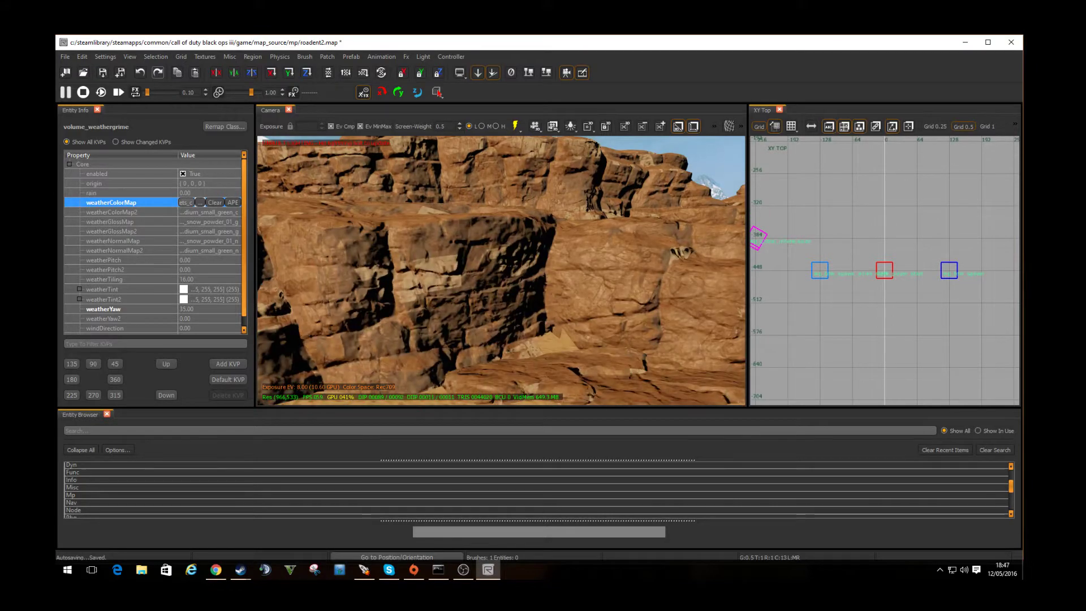
left_click(200, 202)
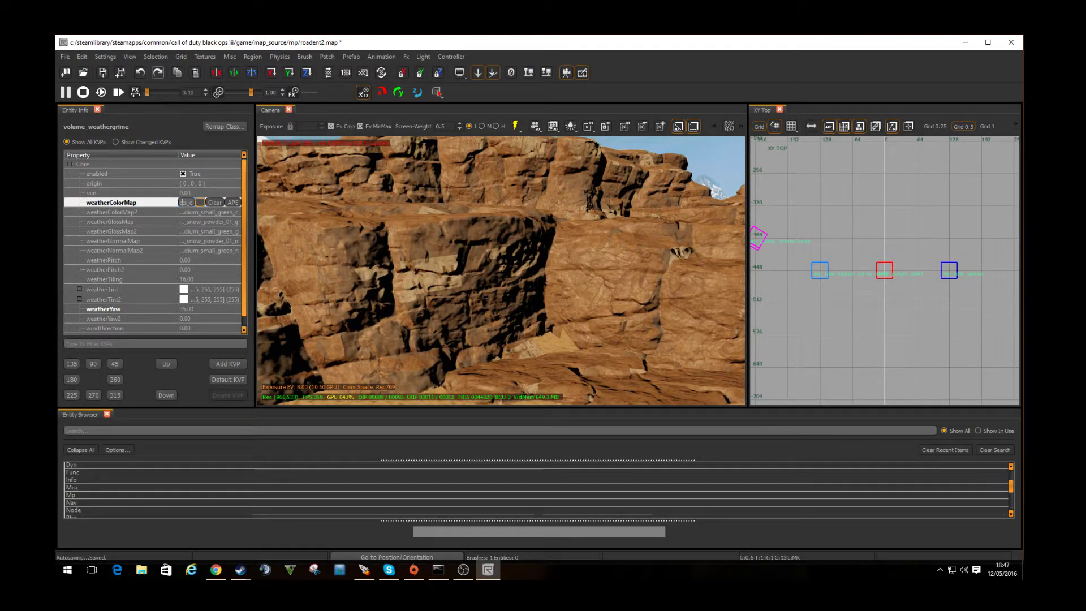
left_click(200, 203)
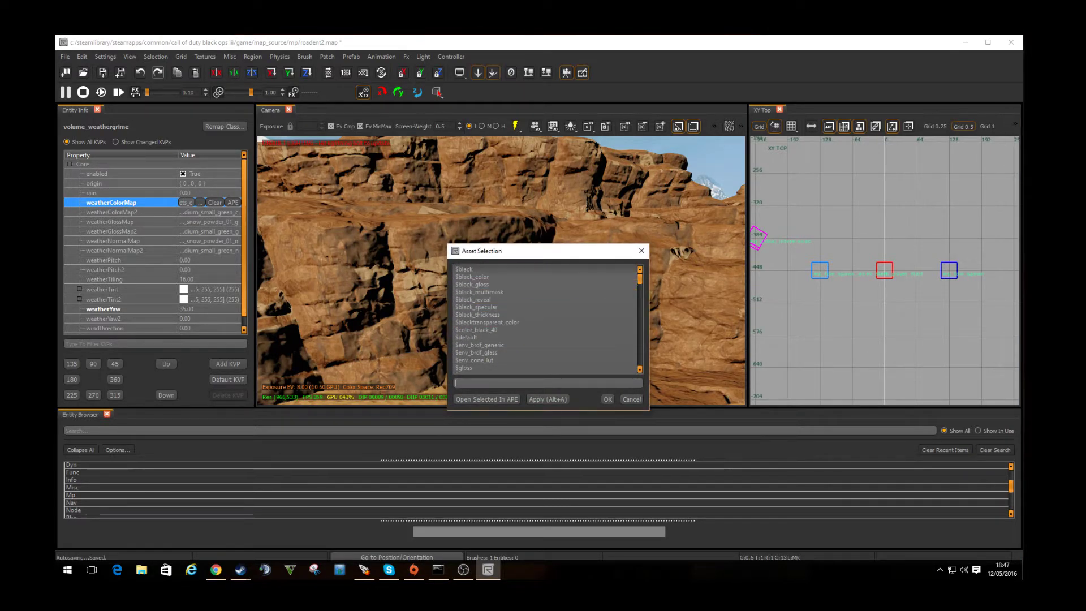
key("Escape")
Widen the entity information area to show full asset names, and examine the rocks up close and from outside the weather volume.
left_click_drag(255, 226, 339, 226)
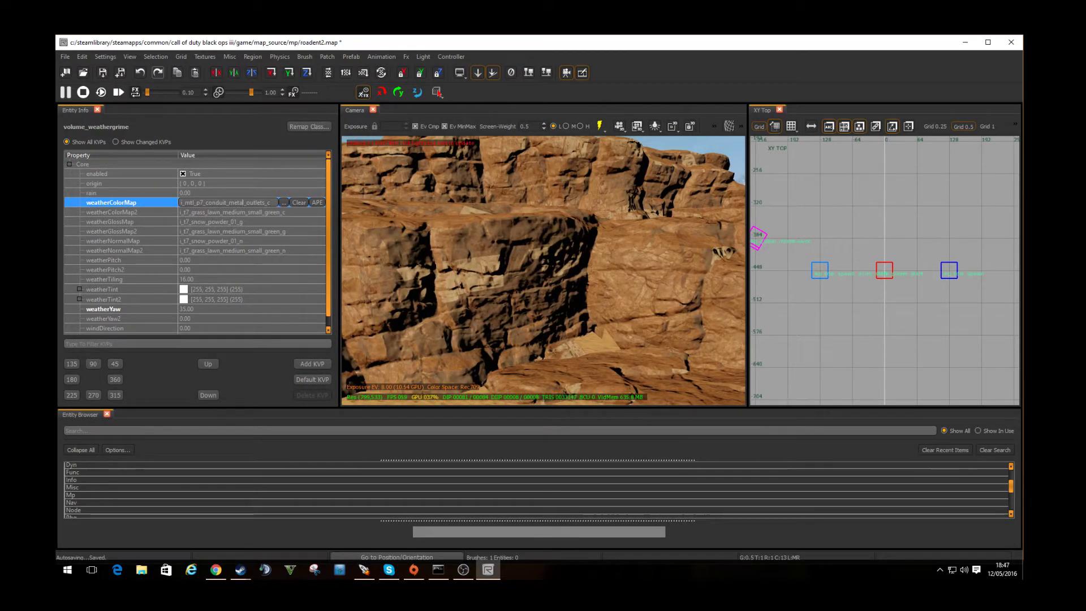
scroll(486, 263, "up", 5)
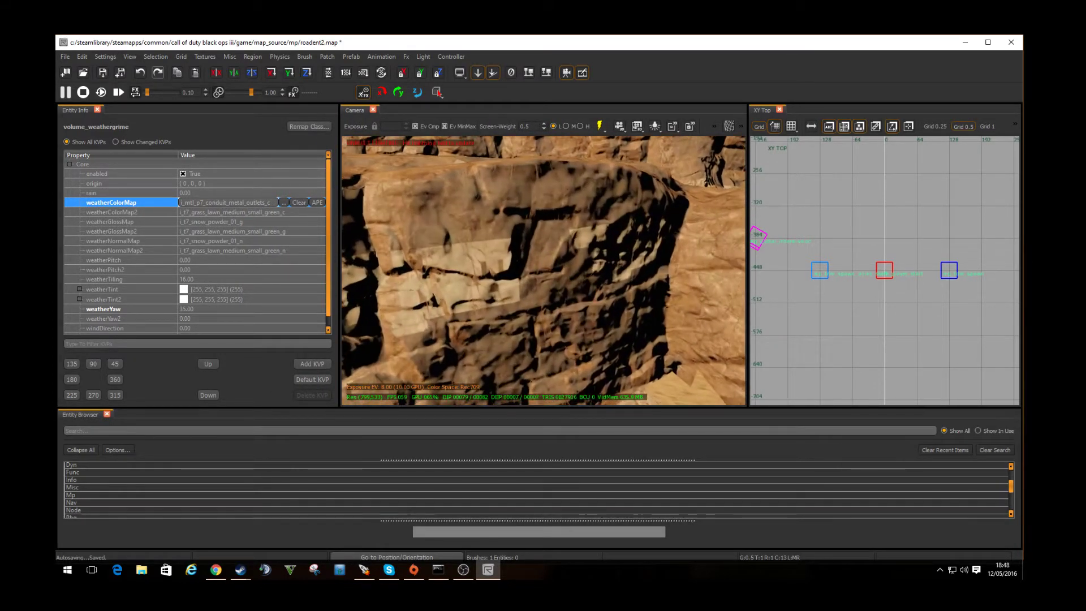
right_click_drag(543, 270, 588, 261)
key("Down")
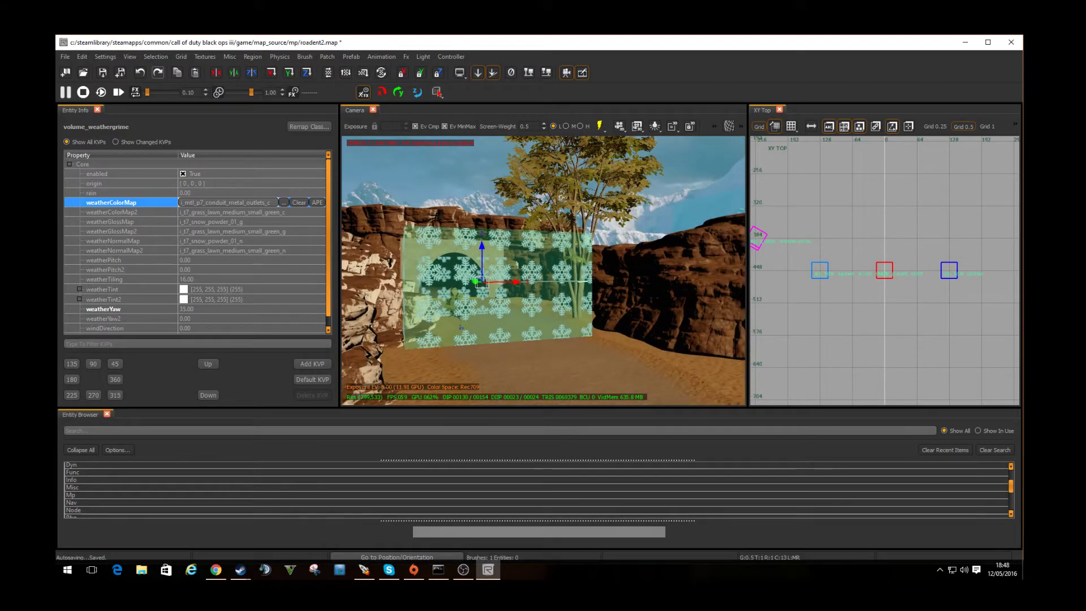
Deselect and reselect the weather volume in front of the tunnel, and examine its location in the top view of the whole map.
key("Escape")
left_click(503, 283, "shift")
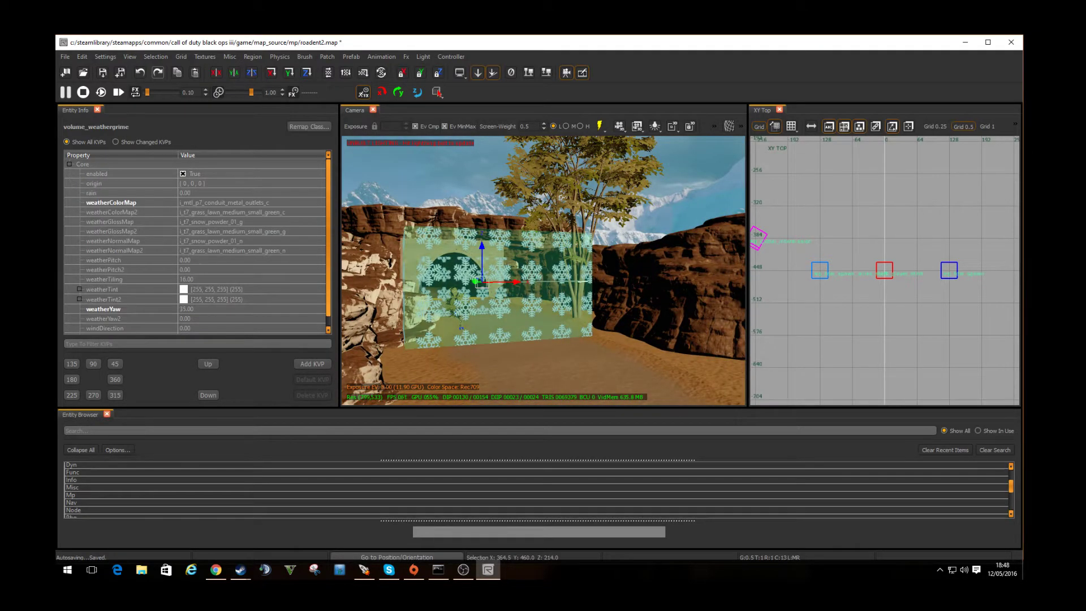
scroll(826, 252, "down", 15)
right_click_drag(815, 276, 834, 255)
right_click_drag(542, 260, 518, 260)
key("w")
key("s")
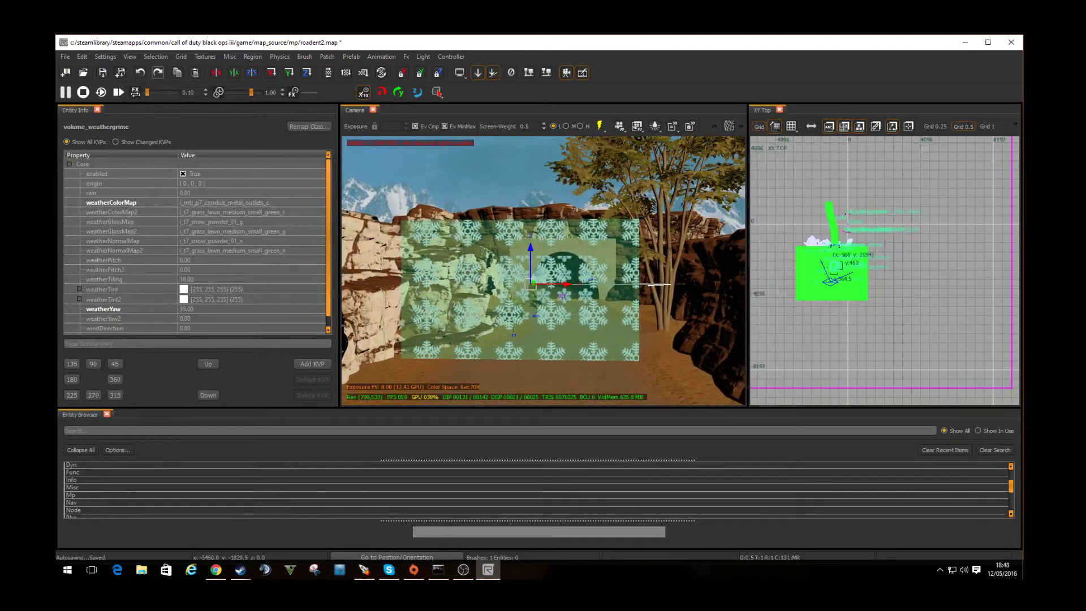
Examine the rocks, the tree and the tunnel around the selected weather volume from several distances and angles.
key("Up")
key("Up")
key("Down")
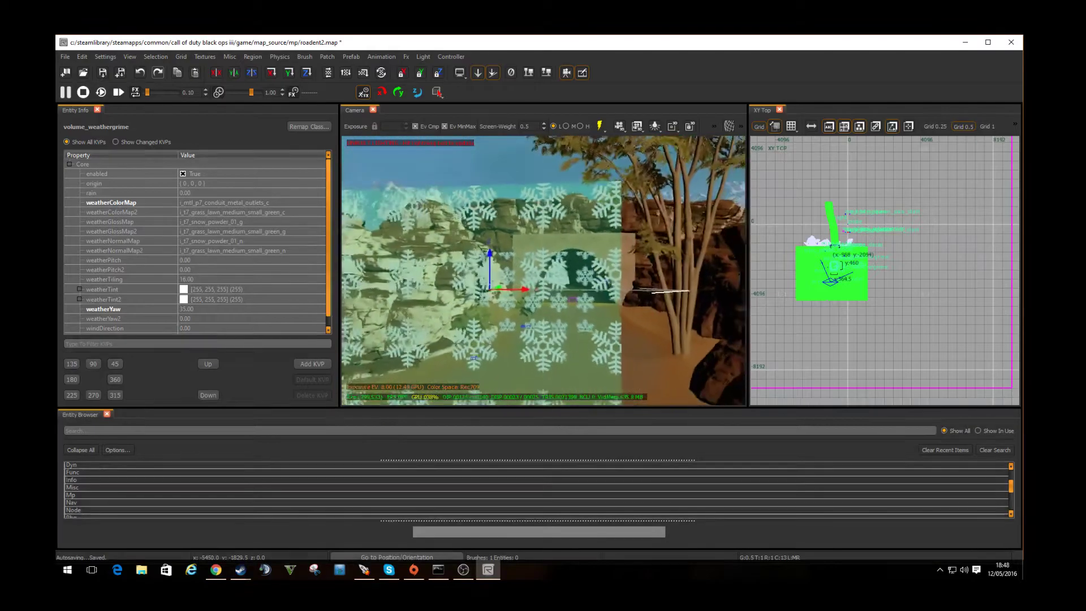
key("Right")
key("Up")
key("Down")
key("Down")
key("Left")
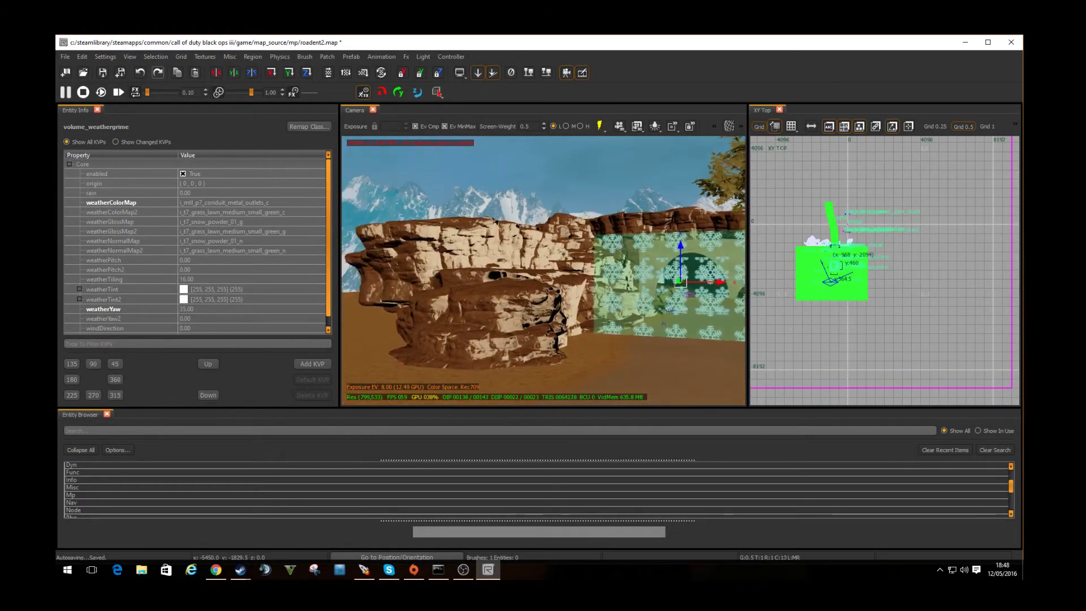
key("Right")
key("Right")
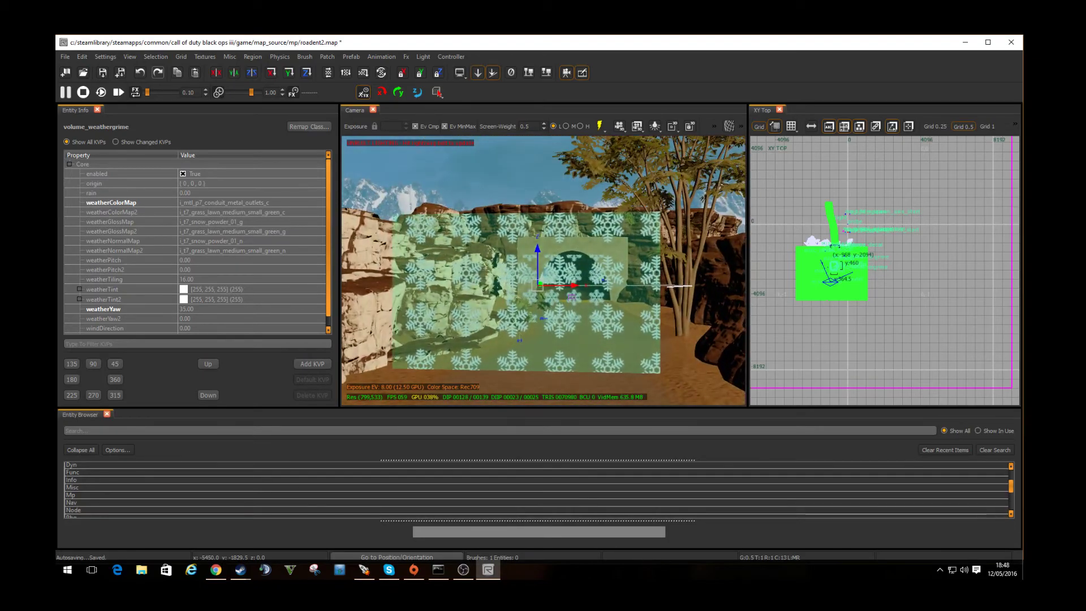
key("Up")
key("Left")
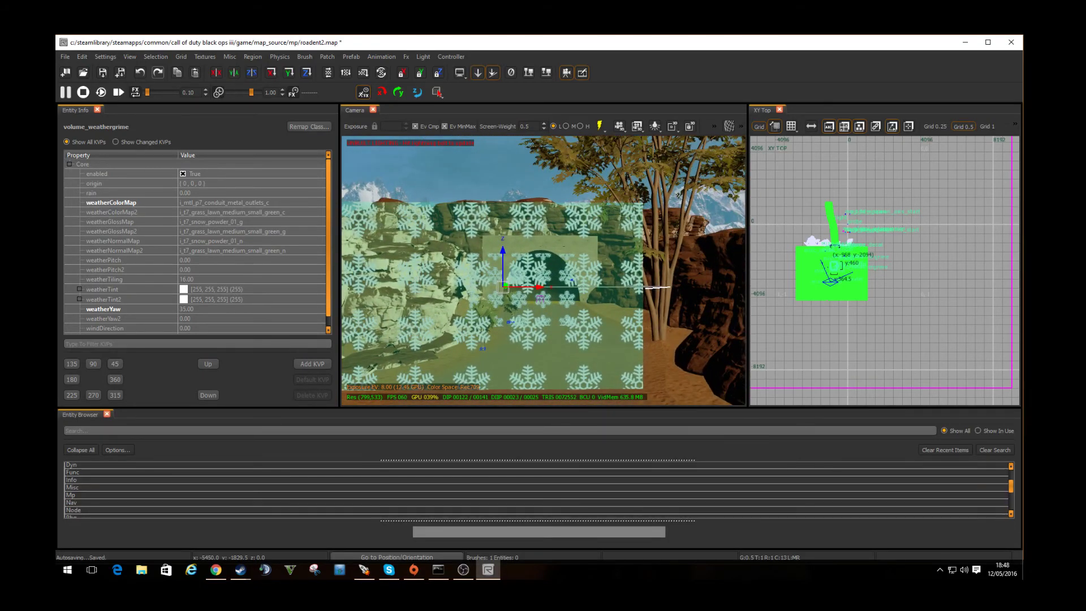